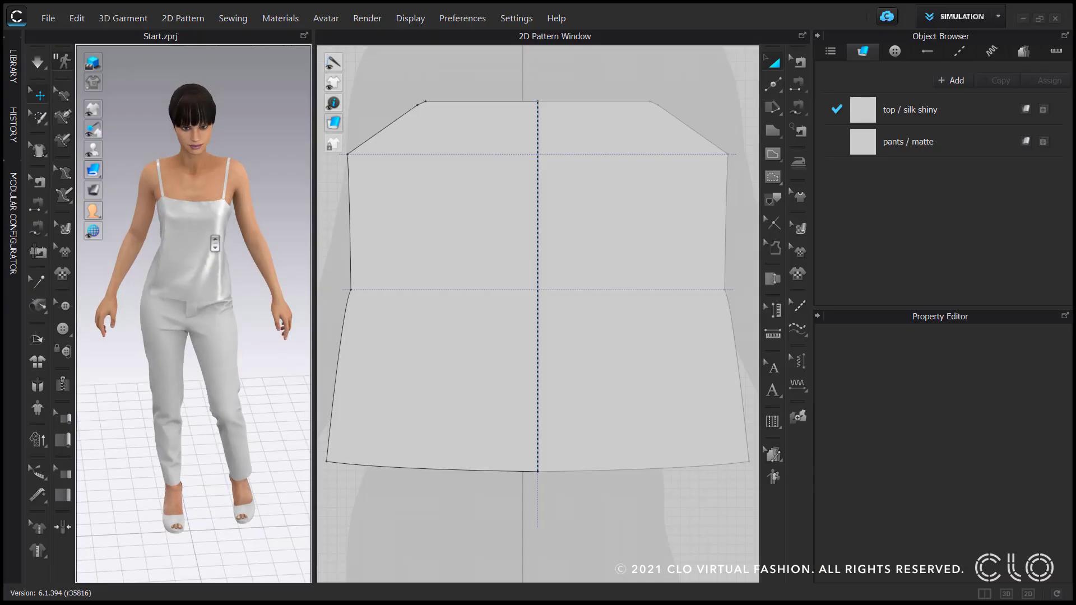
Unfold the symmetric half of the front top pattern about its centre line into one full piece
scroll(216, 234, "up", 3)
middle_click_drag(233, 283, 219, 439)
scroll(227, 440, "up", 6)
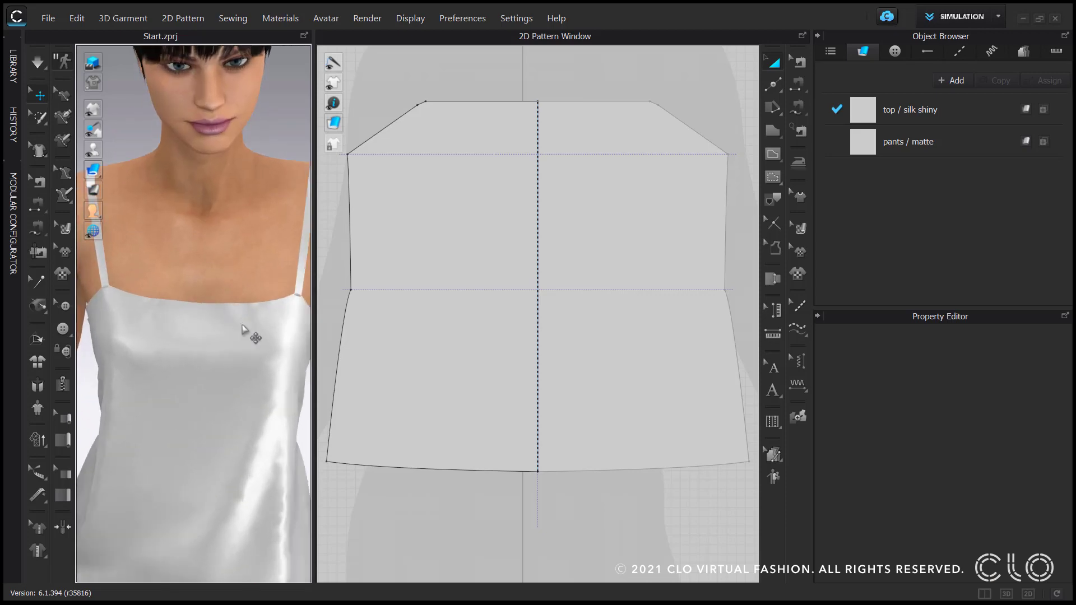
middle_click_drag(250, 339, 242, 332)
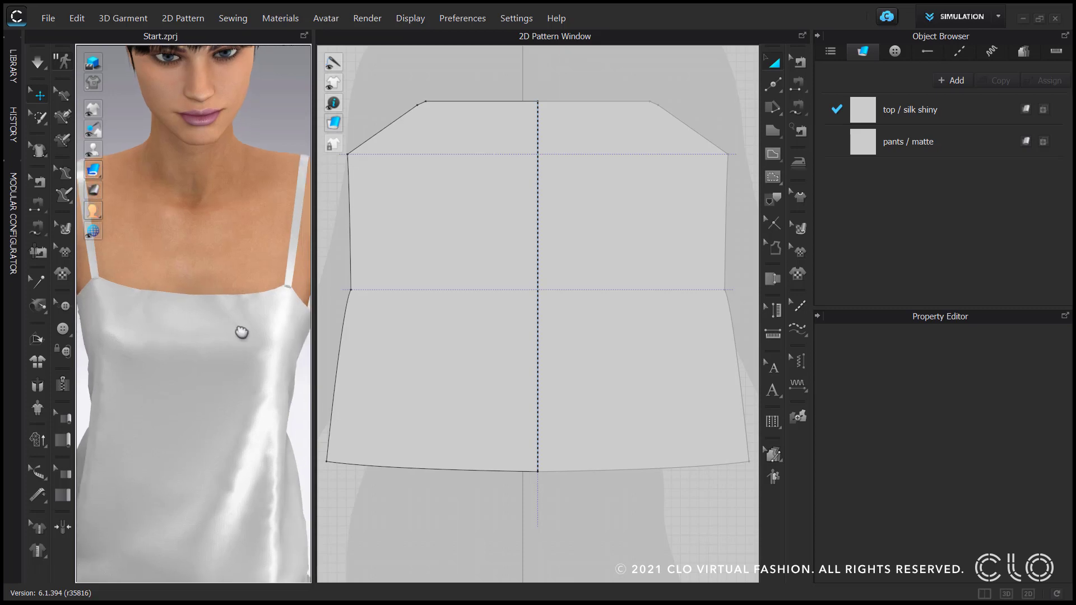
left_click(473, 238)
middle_click_drag(472, 241, 478, 286)
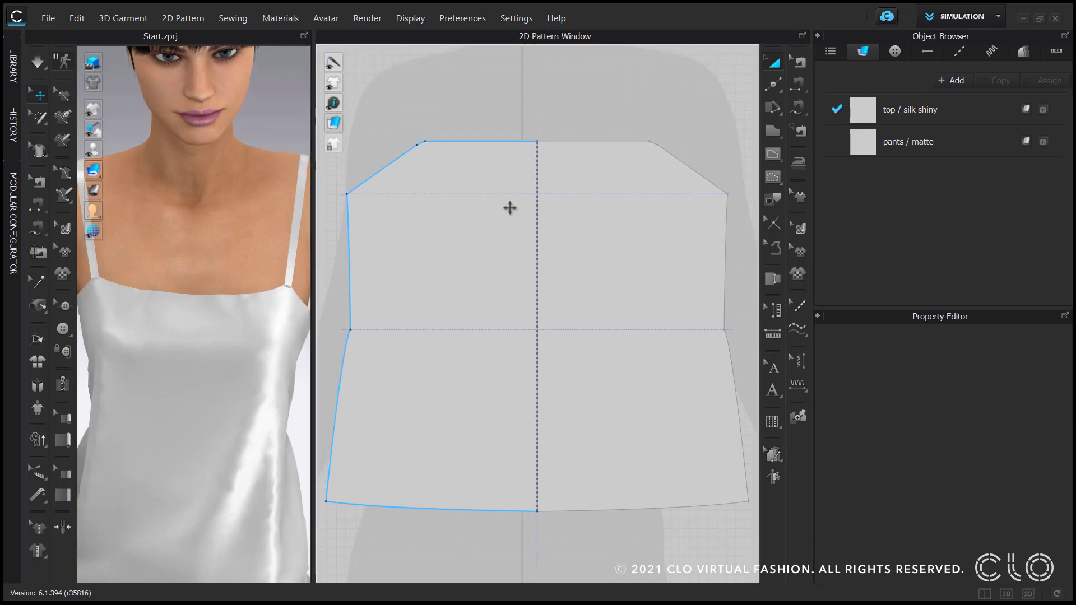
right_click(510, 208)
left_click(533, 207)
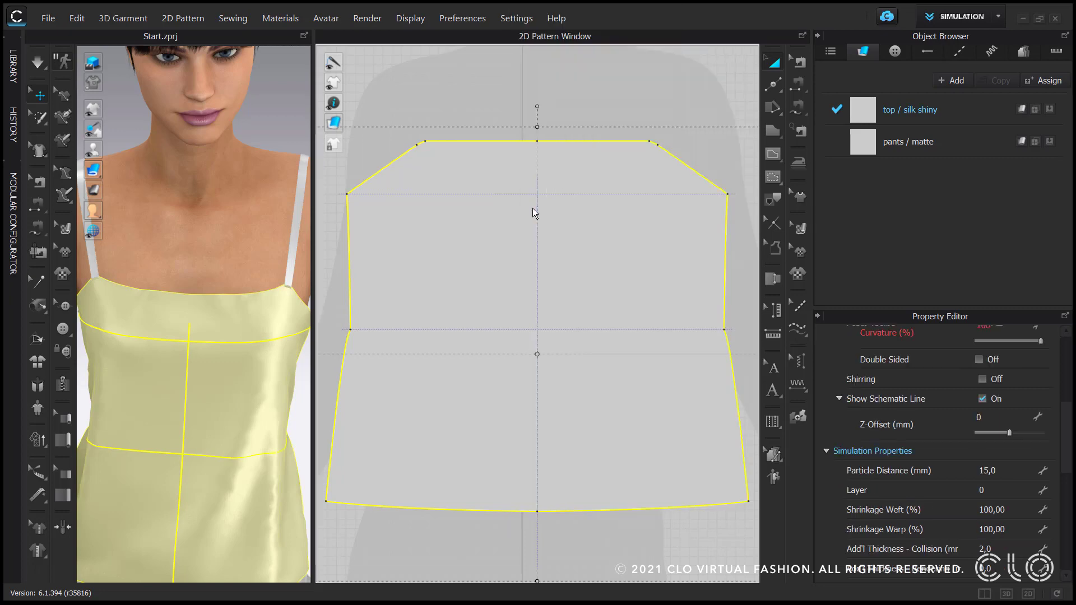
Add lace_texture.png from the Lace library folder as a 242.1 × 92.8 mm graphic on the front top pattern
left_click(14, 78)
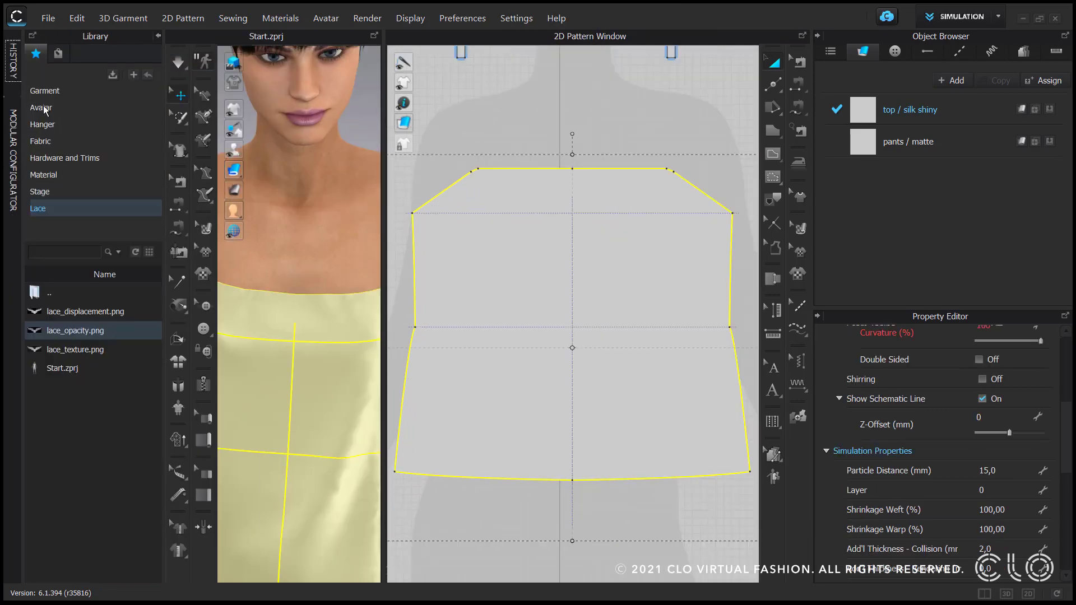
left_click(89, 335)
left_click(88, 316, "shift")
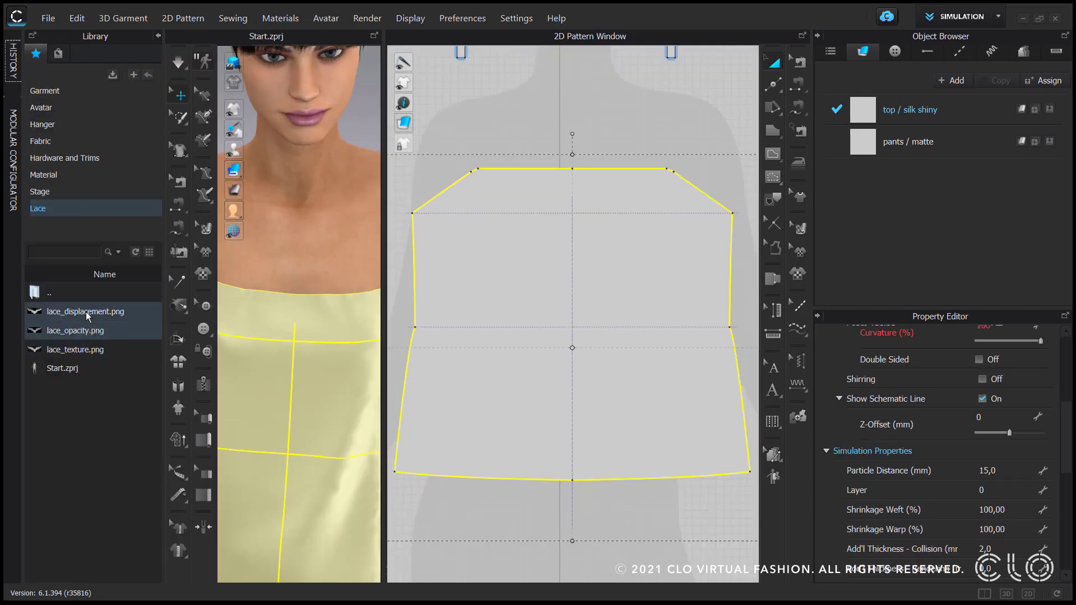
right_click(90, 353)
left_click(124, 361)
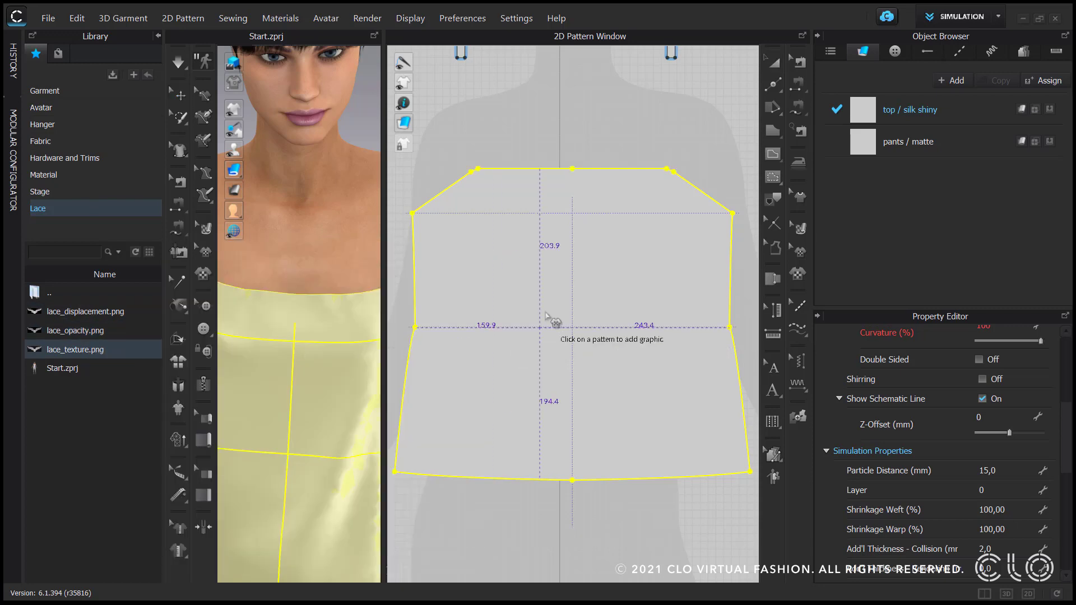
left_click(552, 292)
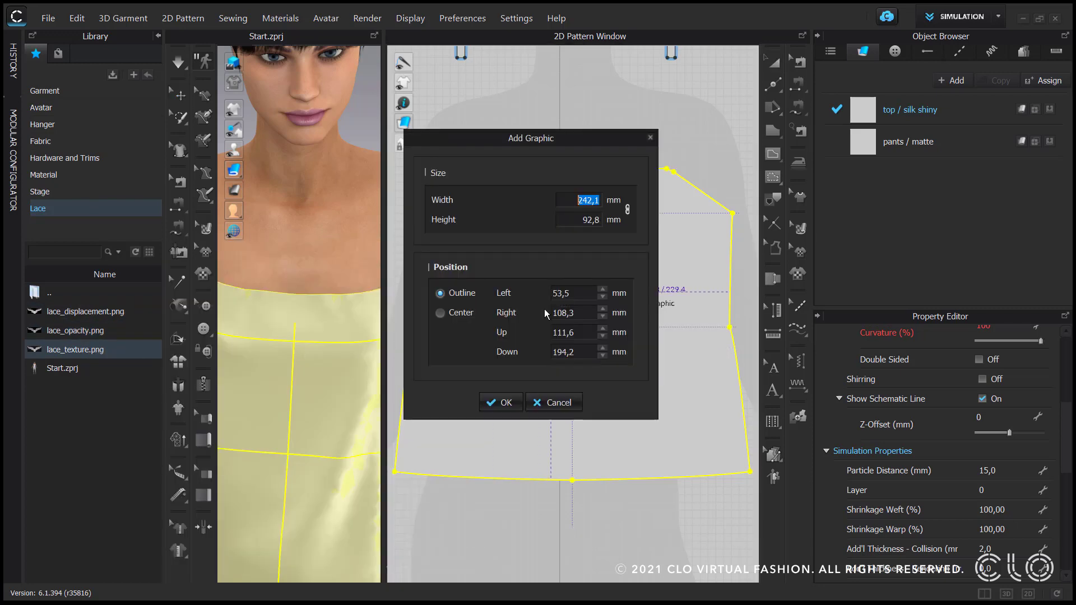
left_click(505, 402)
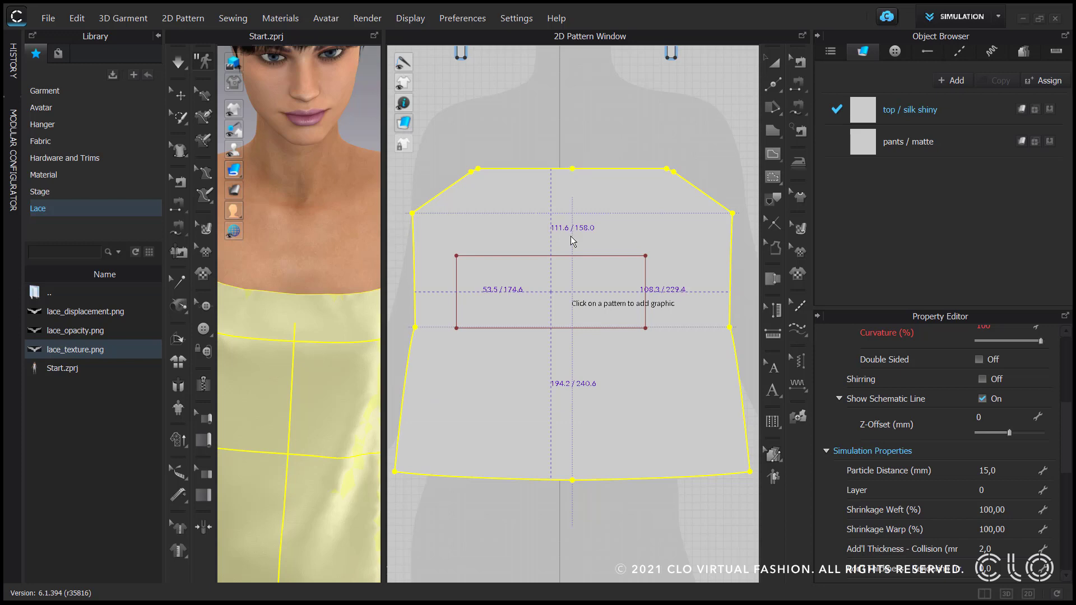
Select the lace graphic and move it up onto the chest area just below the front neckline
left_click(543, 306)
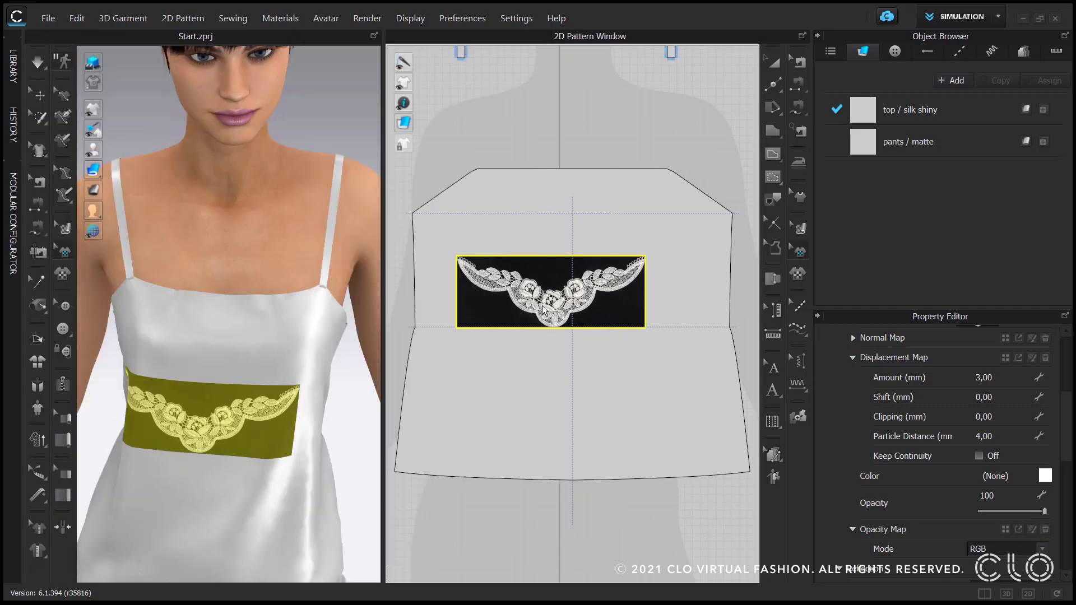
left_click_drag(567, 305, 582, 219)
middle_click_drag(582, 219, 689, 315)
scroll(605, 273, "up", 6)
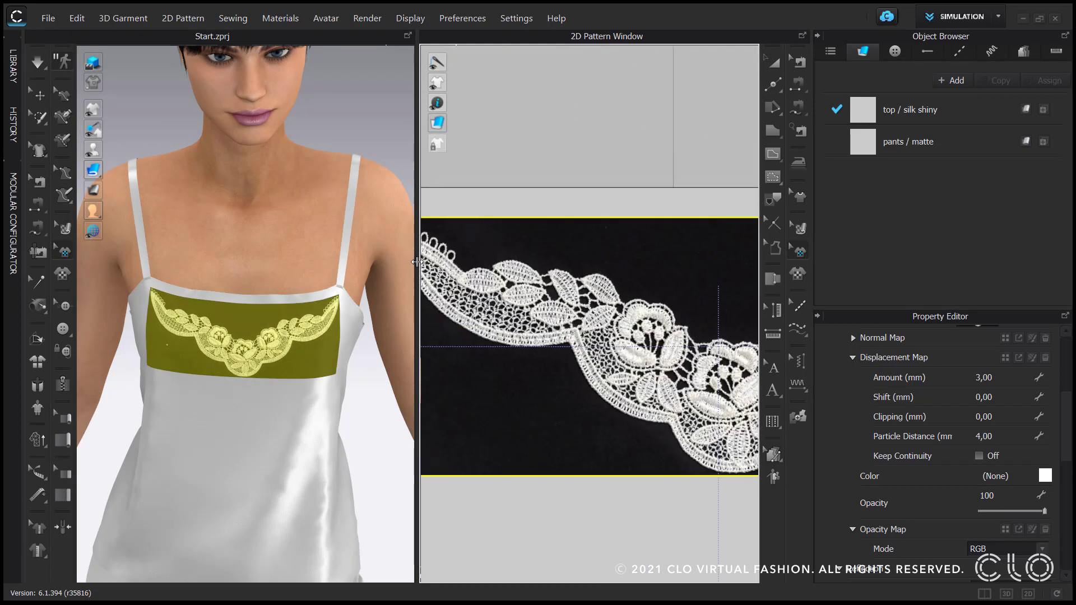
Nudge the lace graphic upward until both lace tips meet the two corners of the front neckline edge
left_click_drag(417, 262, 203, 262)
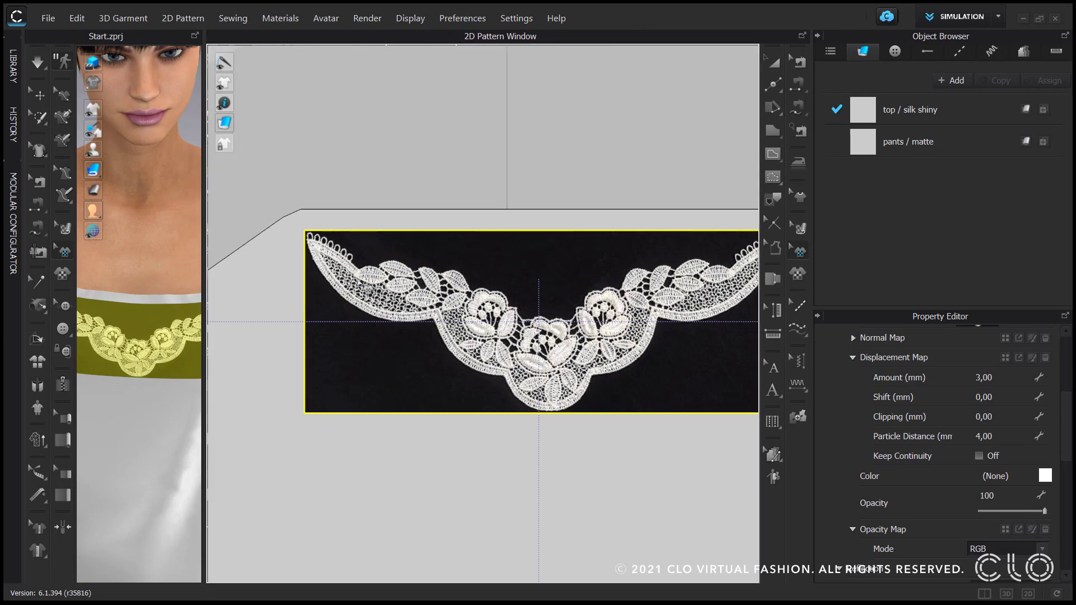
left_click_drag(358, 282, 354, 260)
scroll(645, 255, "up", 6)
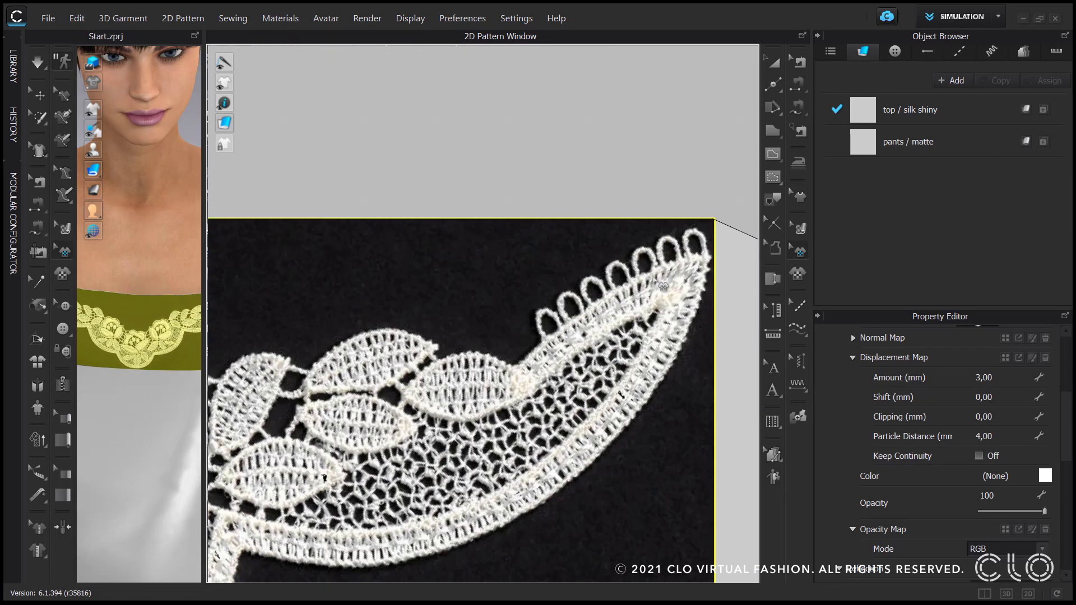
left_click_drag(663, 287, 661, 259)
scroll(555, 302, "down", 5)
middle_click_drag(442, 318, 826, 309)
scroll(396, 265, "up", 3)
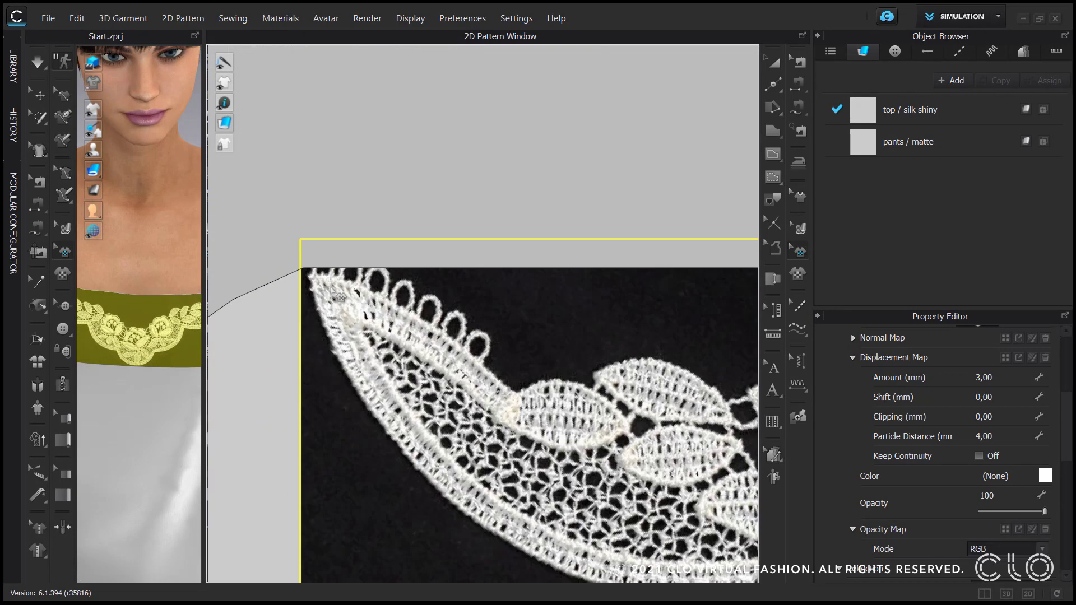
left_click_drag(331, 297, 331, 292)
Examine how the lace graphic's tips line up with the neckline corners of the front pattern
scroll(485, 314, "down", 5)
mouse_move(581, 317)
middle_mouse_down()
mouse_move(211, 303)
mouse_move(585, 298)
middle_mouse_up()
scroll(589, 293, "up", 2)
scroll(588, 294, "up", 2)
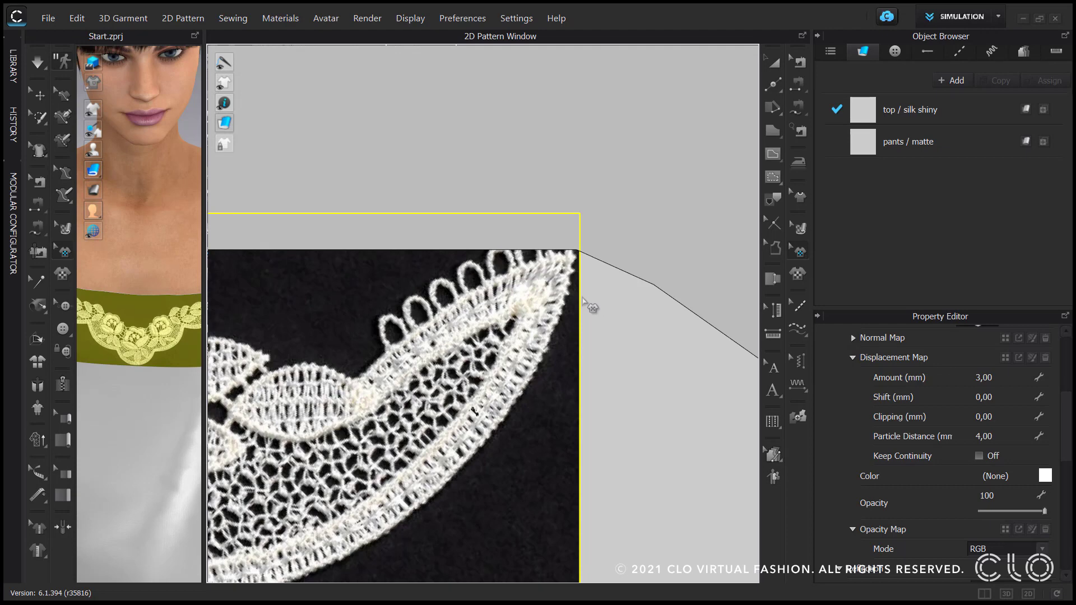
scroll(572, 313, "down", 4)
right_click_drag(575, 316, 677, 320)
middle_click_drag(677, 321, 589, 281)
scroll(542, 315, "down", 4)
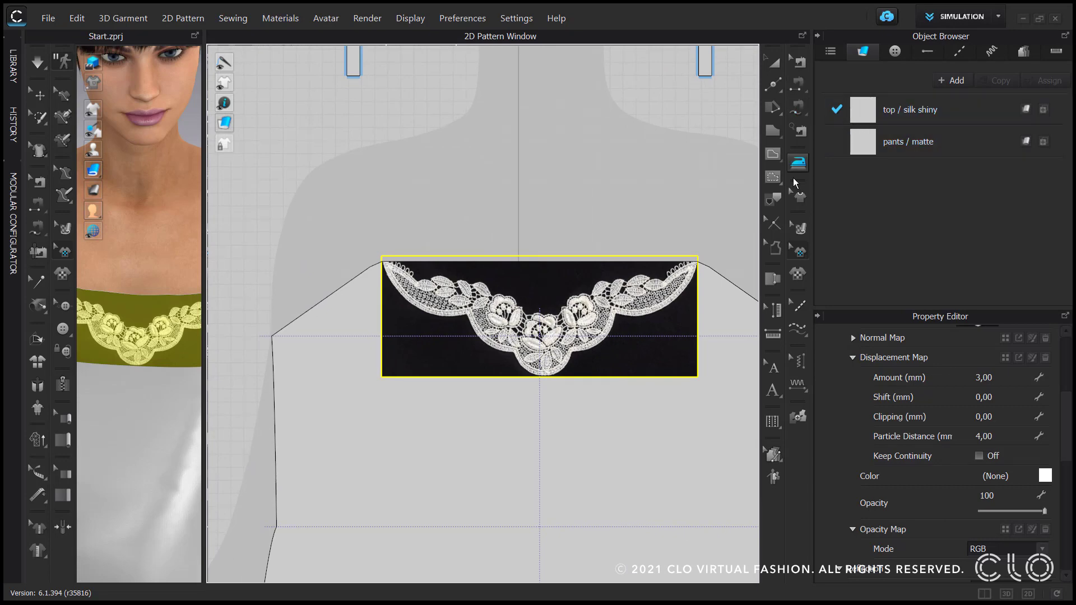
Start a curved internal line at the left neckline corner and trace the inner border of the left lace tip
left_click(772, 152)
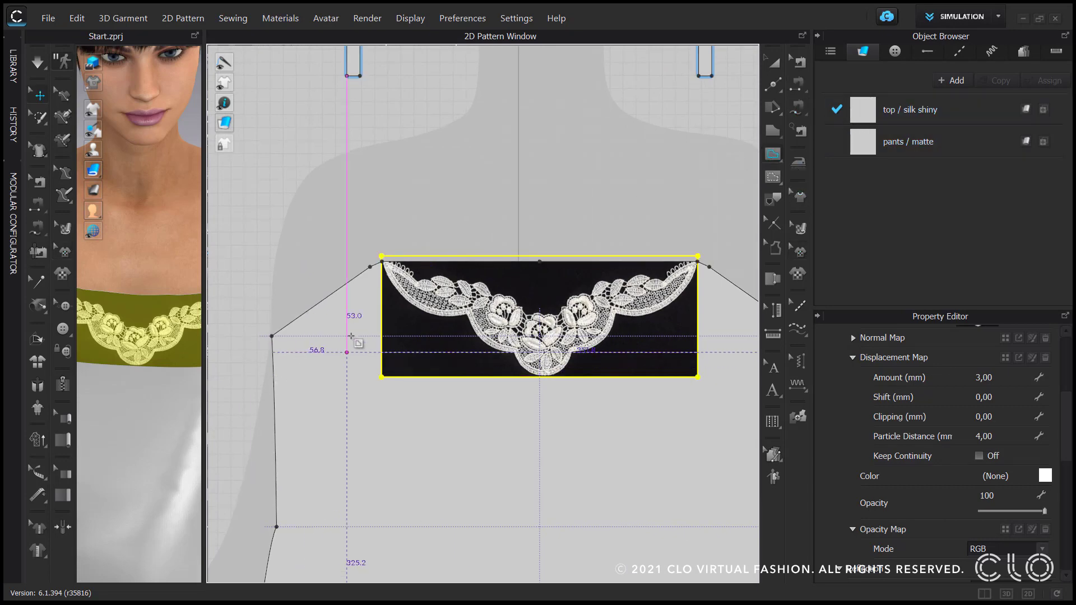
scroll(383, 263, "up", 1)
scroll(383, 262, "up", 6)
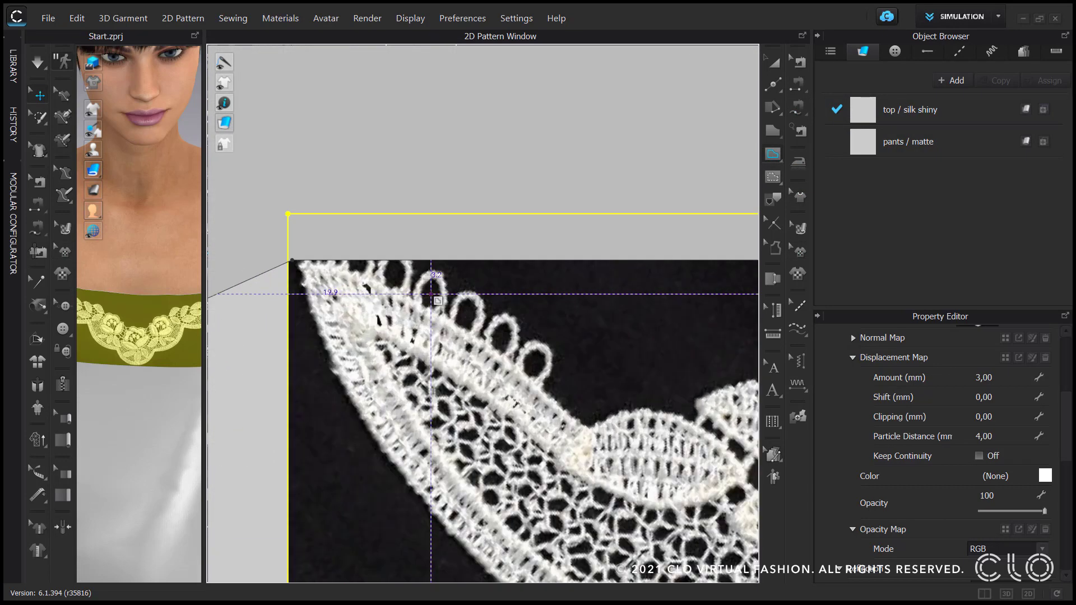
scroll(255, 251, "up", 2)
scroll(259, 260, "down", 2)
left_click(254, 253)
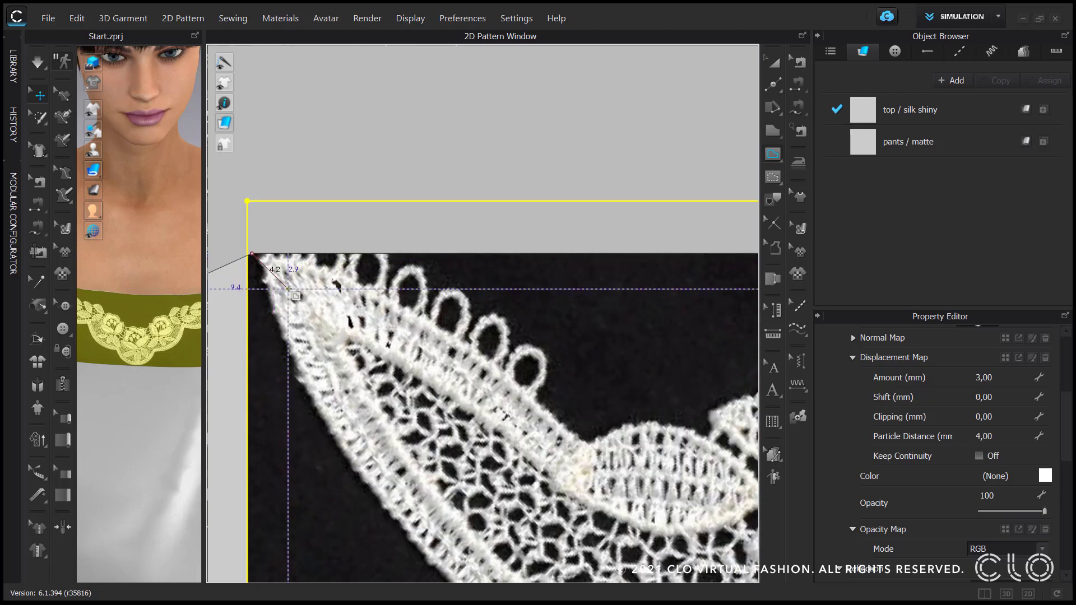
left_click(288, 288)
scroll(331, 337, "down", 1)
left_click(333, 335)
left_click(363, 379)
left_click(396, 431)
left_click(433, 477)
Continue the internal line along the inner border of the left outer scallop to the first notch
scroll(433, 478, "down", 3)
scroll(345, 334, "up", 1)
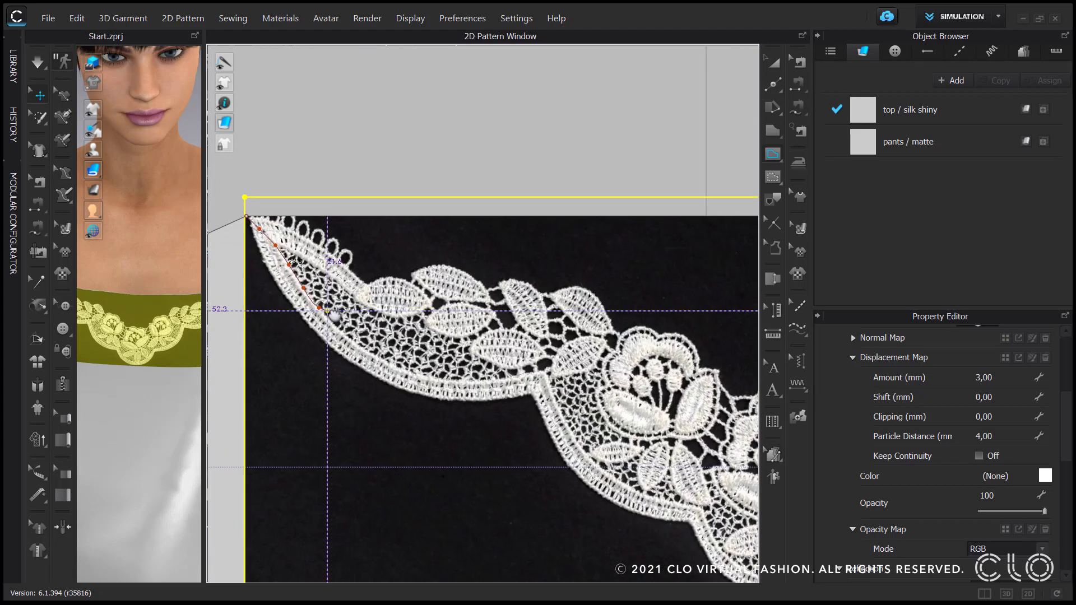
left_click(346, 335)
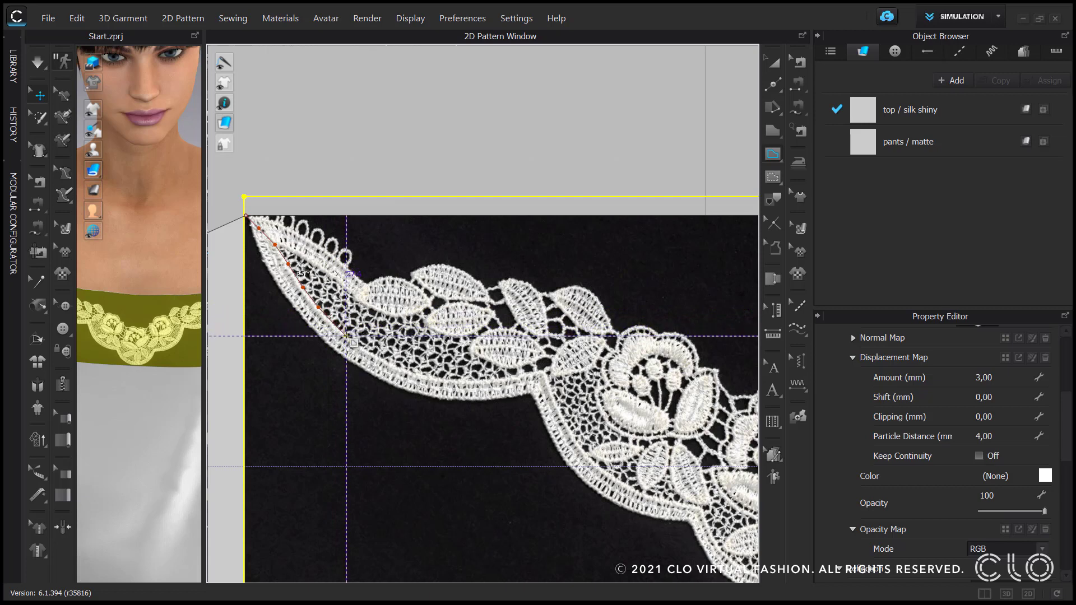
left_click(374, 353)
left_click(397, 367)
left_click(429, 376)
left_click(460, 381)
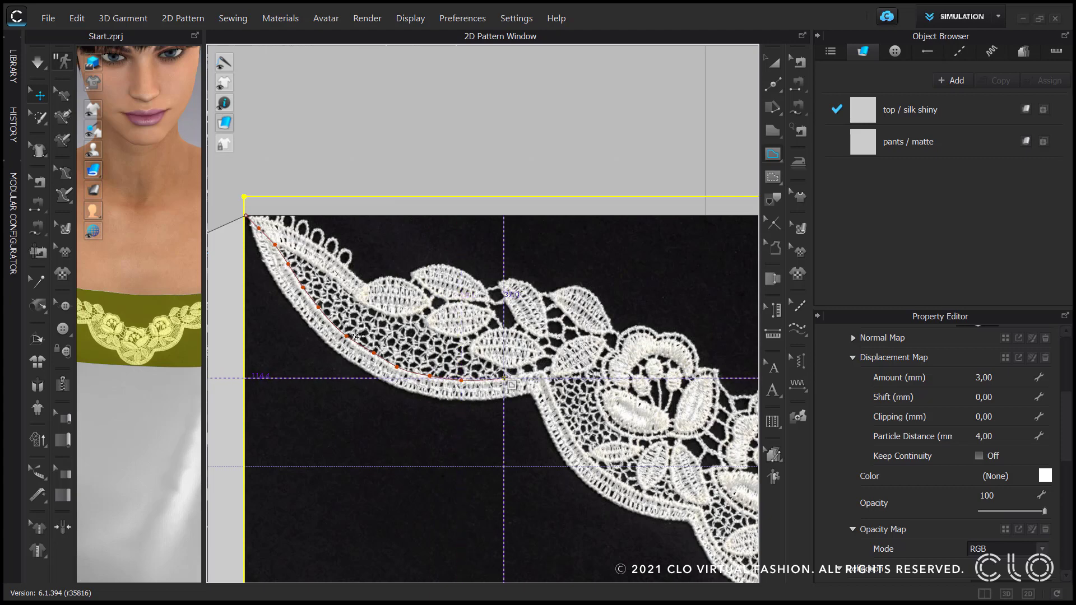
left_click(504, 378)
left_click(535, 370)
left_click(544, 372)
Trace the internal line along the inner border of the left flower scallop to the next notch
scroll(428, 316, "up", 4)
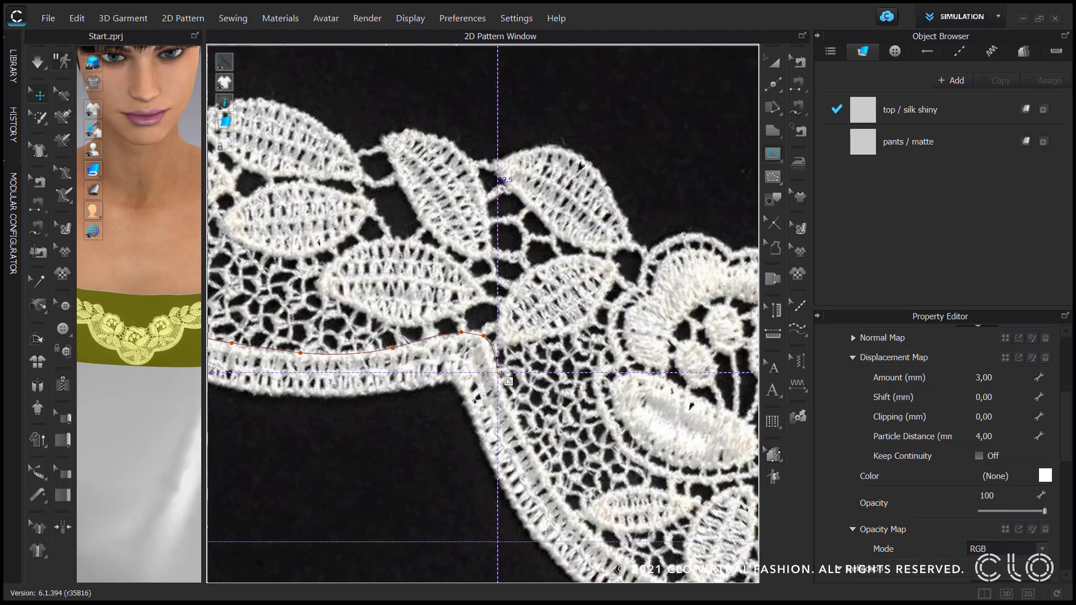
left_click(417, 303)
left_click(448, 372)
left_click(496, 447)
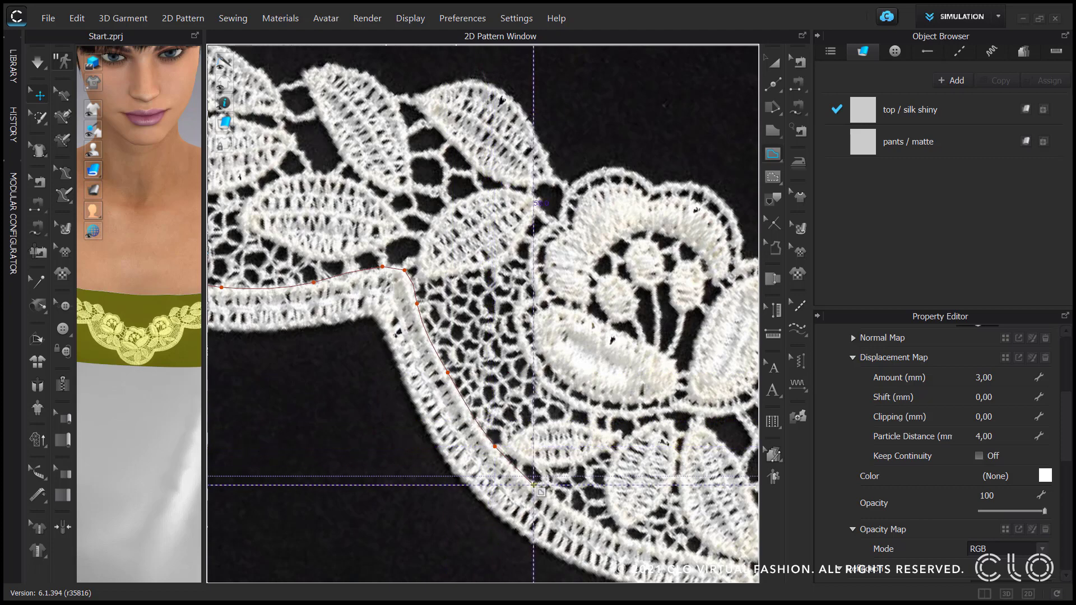
left_click(535, 484)
left_click(579, 513)
middle_click_drag(620, 534, 350, 340)
left_click(350, 340)
left_click(398, 356)
left_click(452, 363)
Trace the internal line around the inner border of the central bottom scallop of the lace
left_click(475, 372)
left_click(486, 390)
left_click(503, 432)
left_click(536, 483)
left_click(585, 512)
left_click(631, 525)
left_click(676, 531)
middle_click_drag(676, 532, 455, 520)
left_click(520, 506)
left_click(553, 488)
left_click(588, 452)
left_click(613, 415)
left_click(634, 370)
Continue the internal line along the inner border of the right flower scallop up to its outer notch
left_click(646, 358)
left_click(680, 351)
left_click(732, 339)
middle_click_drag(732, 340, 534, 483)
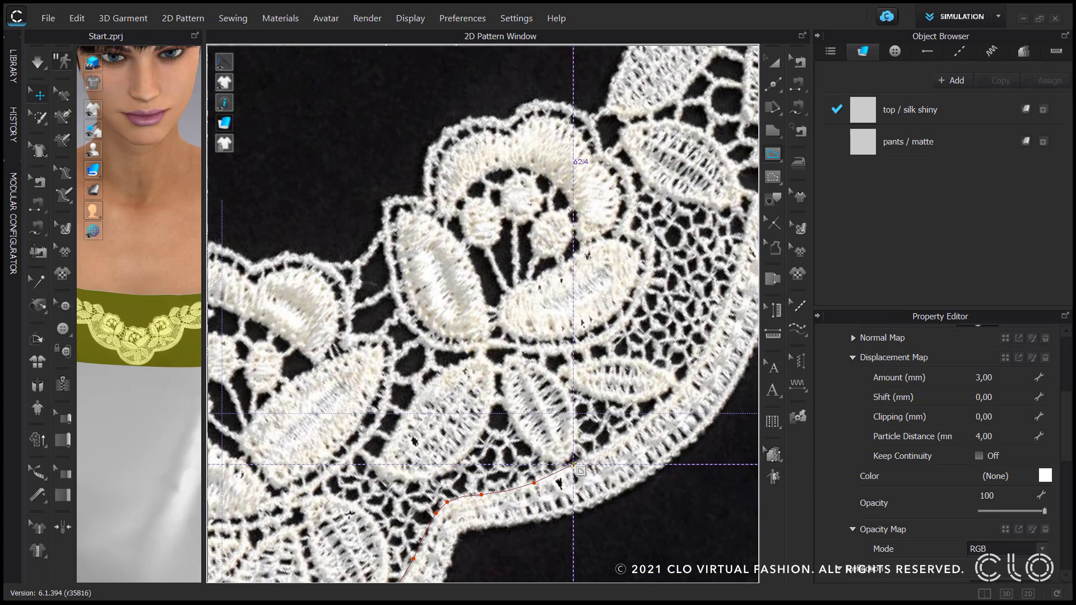
left_click(573, 462)
left_click(631, 429)
left_click(680, 389)
left_click(708, 344)
left_click(736, 265)
middle_click_drag(736, 266, 533, 441)
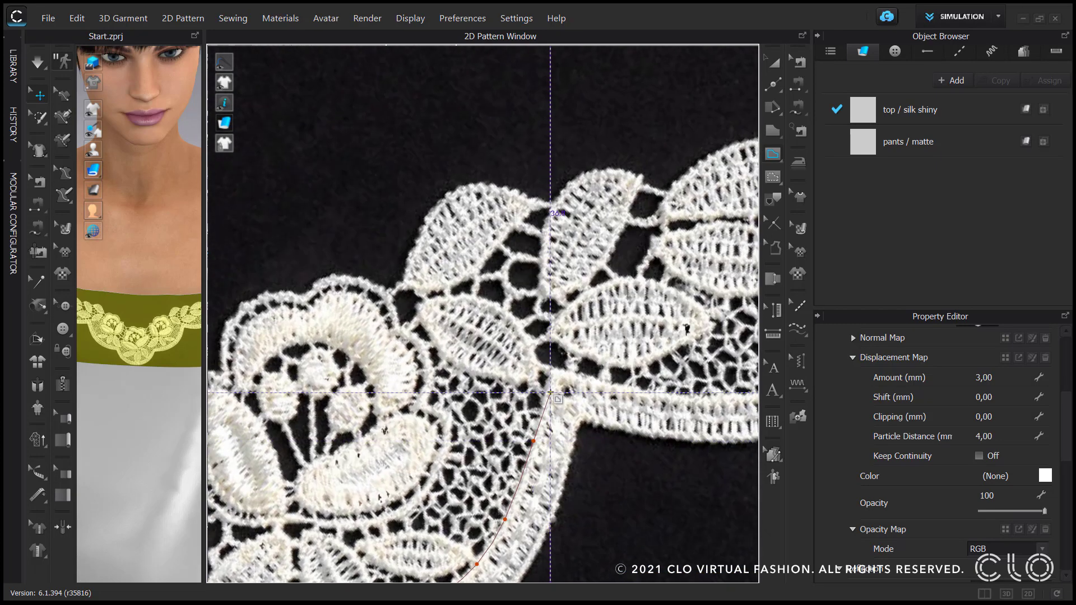
left_click(547, 389)
left_click(550, 370)
Trace the internal line along the inner border of the right outer scallop of the lace
left_click(559, 370)
left_click(598, 381)
left_click(668, 392)
middle_click_drag(669, 393, 404, 413)
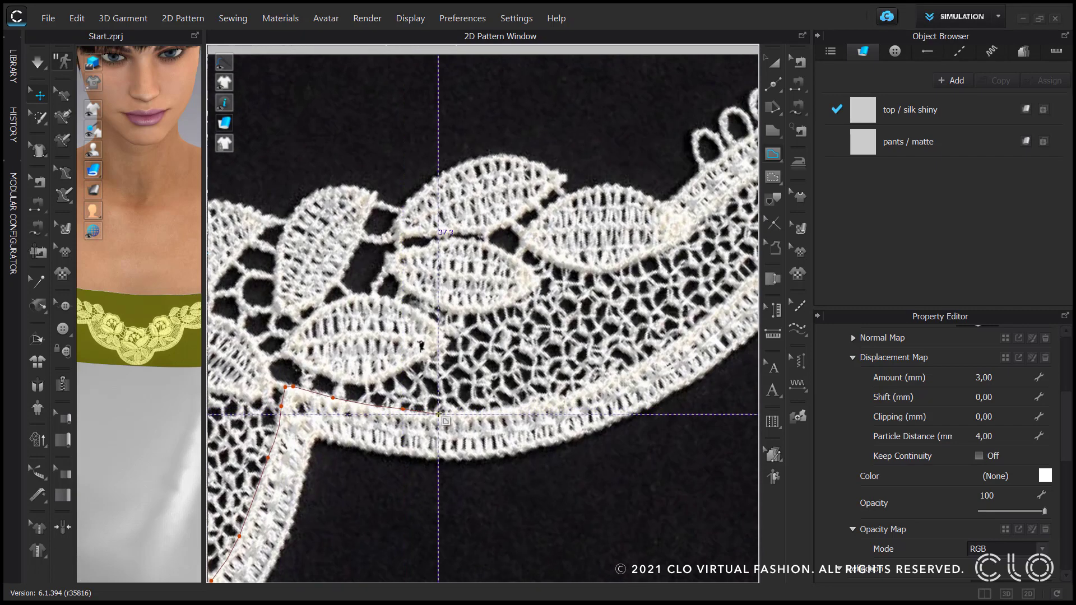
left_click(442, 412)
left_click(512, 408)
left_click(576, 395)
left_click(642, 363)
left_click(710, 319)
Extend the internal line up the right lace tip and finish it at the right neckline corner
middle_click_drag(717, 313, 426, 526)
left_click(501, 445)
left_click(551, 387)
left_click(573, 344)
left_click(587, 315)
left_click(620, 274)
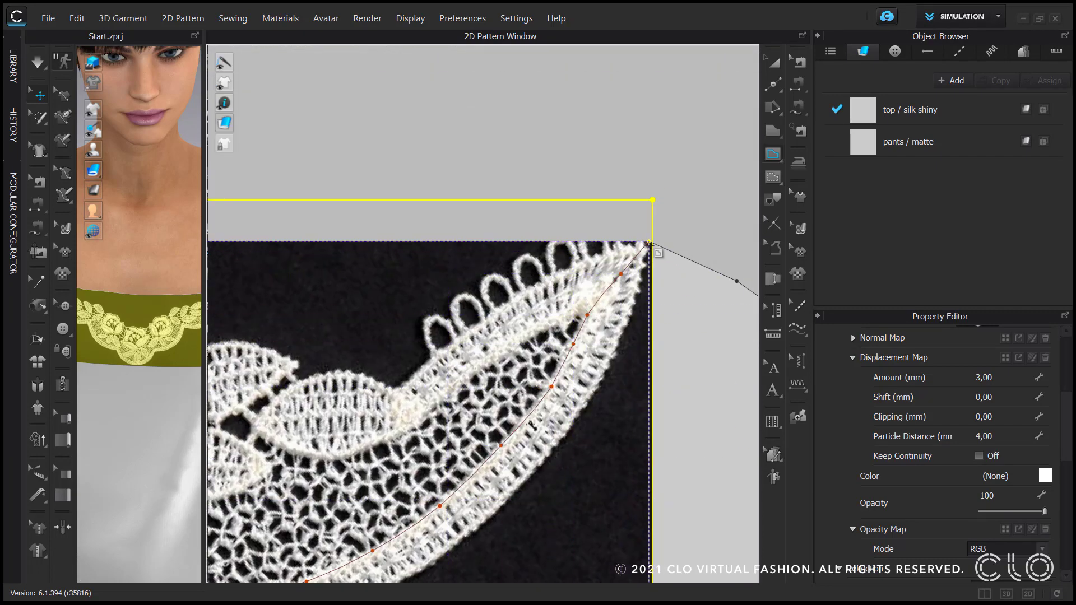
left_click(650, 242)
Select the lace graphic and apply lace_displacement.png from the library as its displacement map
scroll(622, 360, "down", 5)
middle_click_drag(622, 360, 681, 350)
middle_click_drag(446, 435, 479, 388)
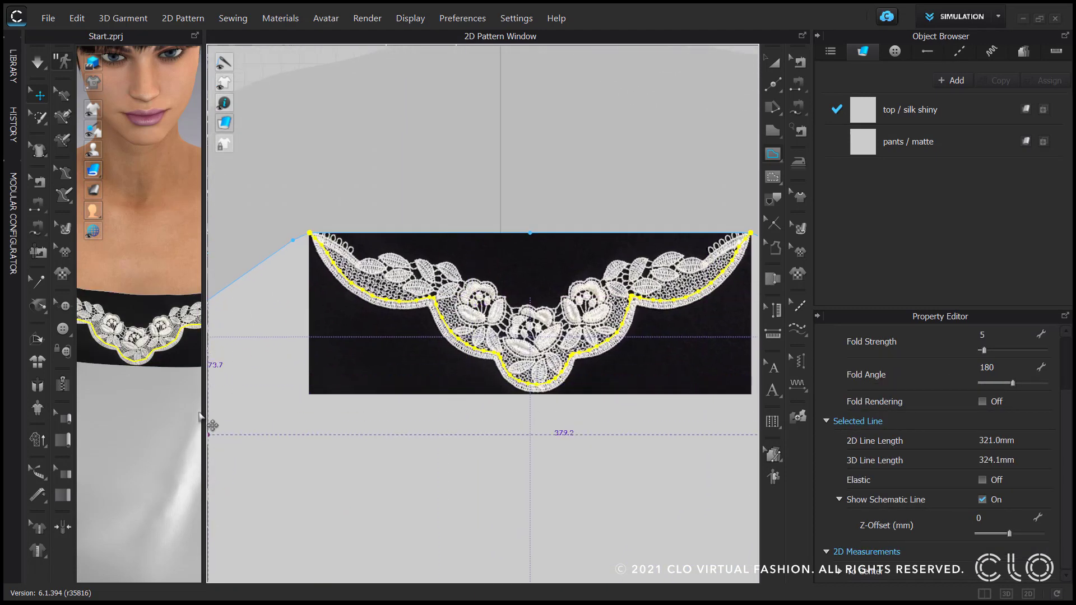
left_click_drag(201, 417, 323, 417)
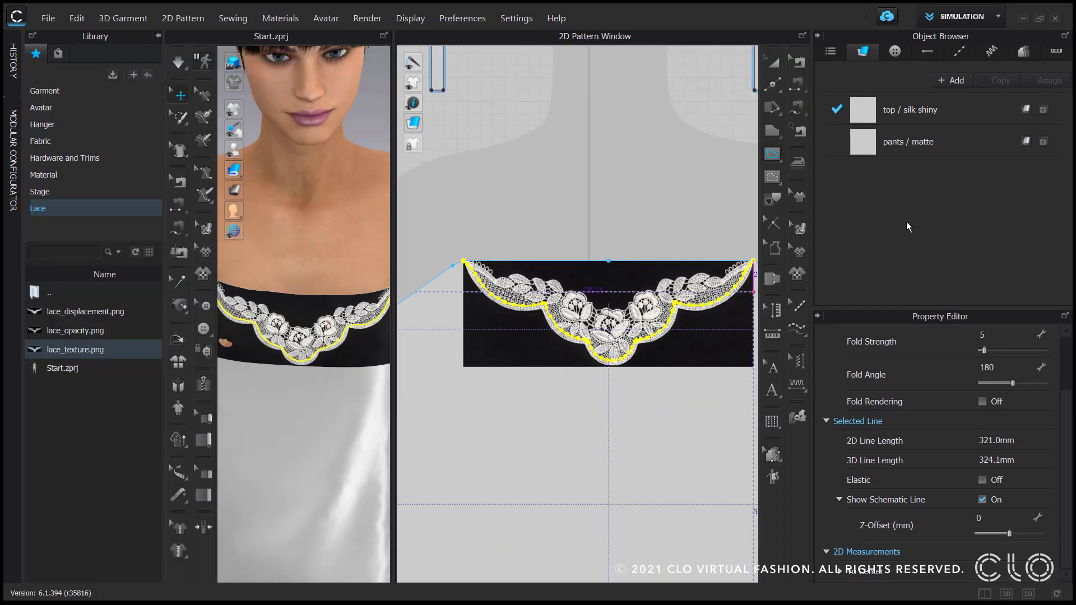
left_click(799, 251)
left_click(627, 301)
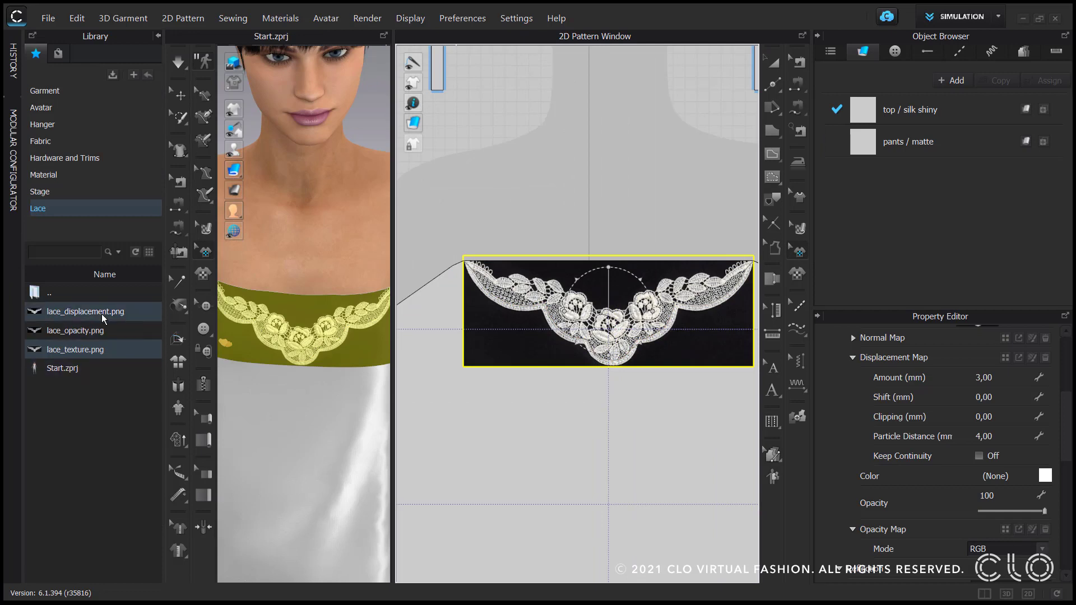
mouse_move(104, 318)
left_click_drag(103, 318, 981, 359)
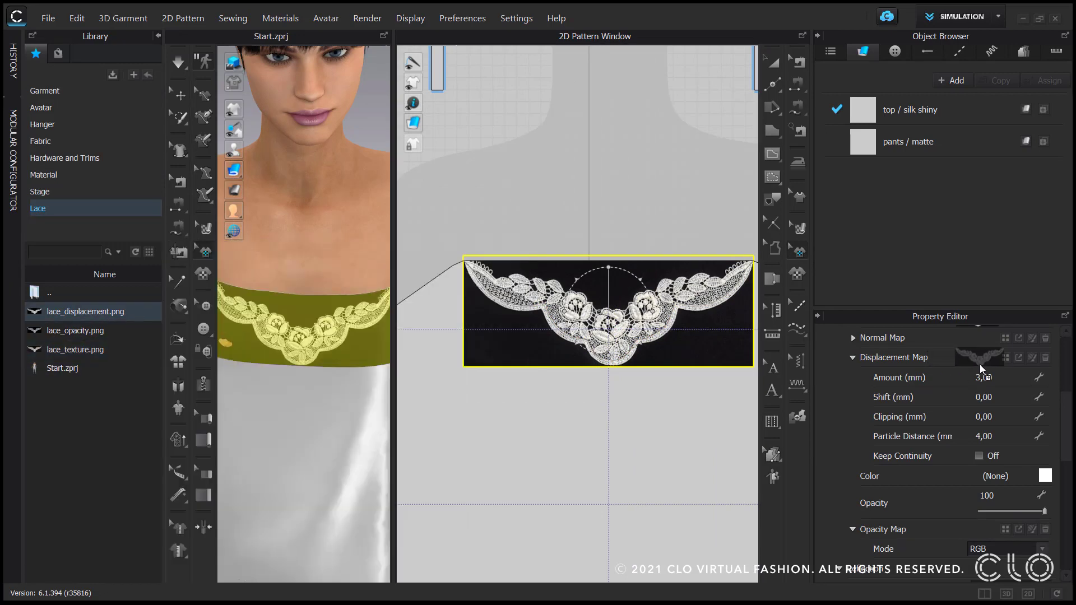
Set the lace graphic's displacement amount to 1 mm and its particle distance to 1 mm
left_click(985, 378)
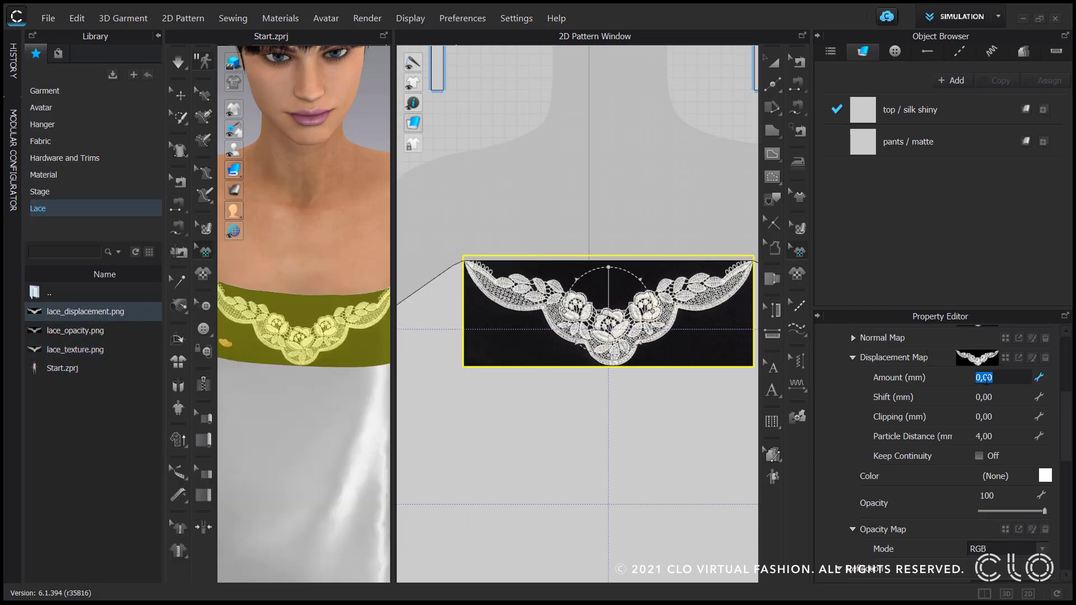
left_click(1007, 443)
key("Return")
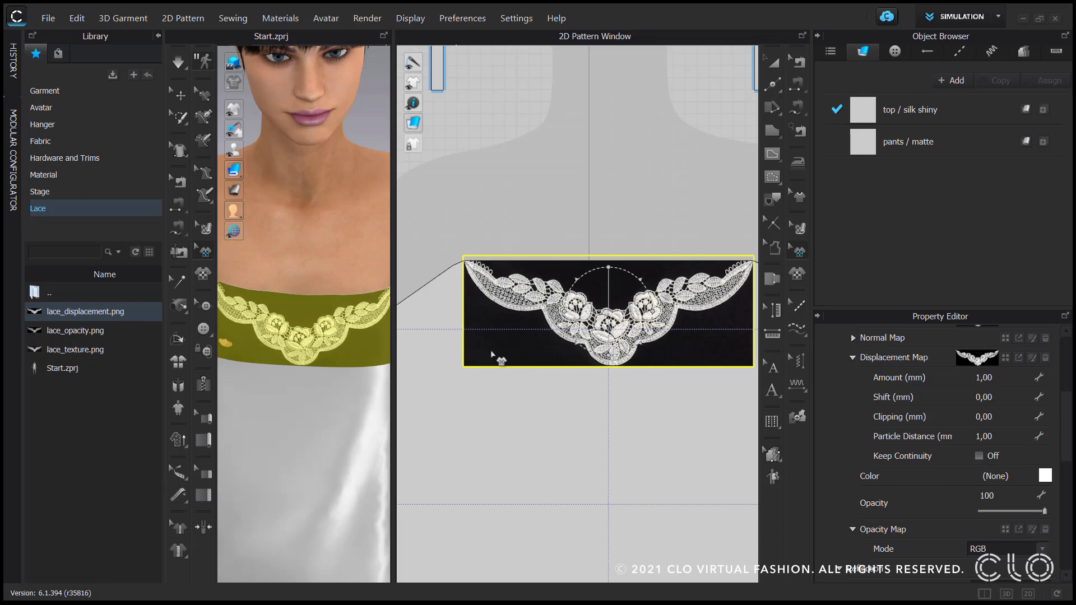
Apply lace_opacity.png from the library as the lace graphic's opacity map and deselect the graphic
double_click(78, 332)
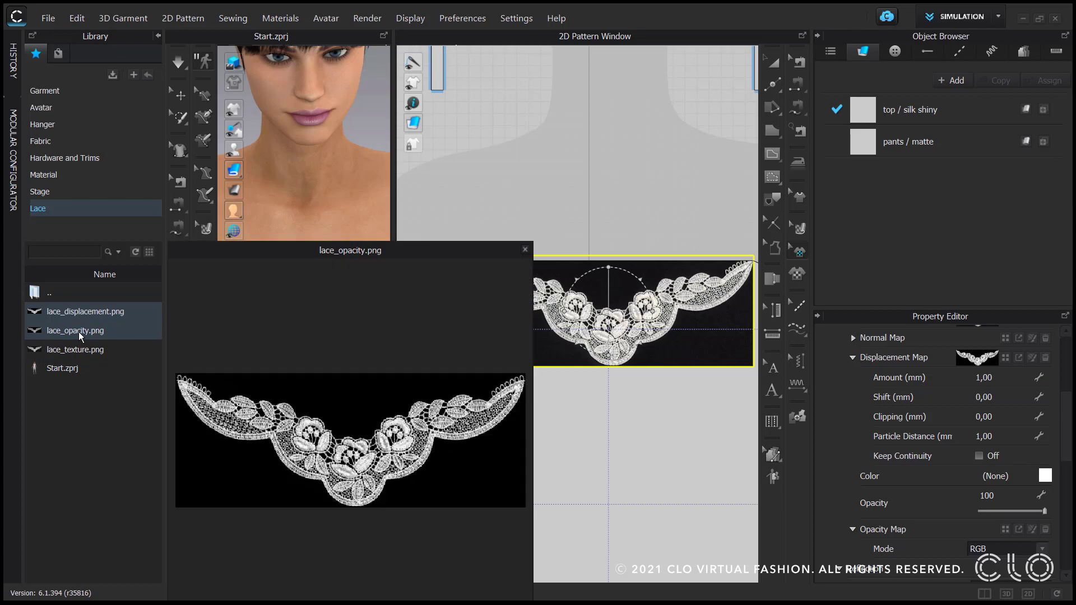
left_click_drag(88, 337, 973, 534)
scroll(562, 298, "up", 3)
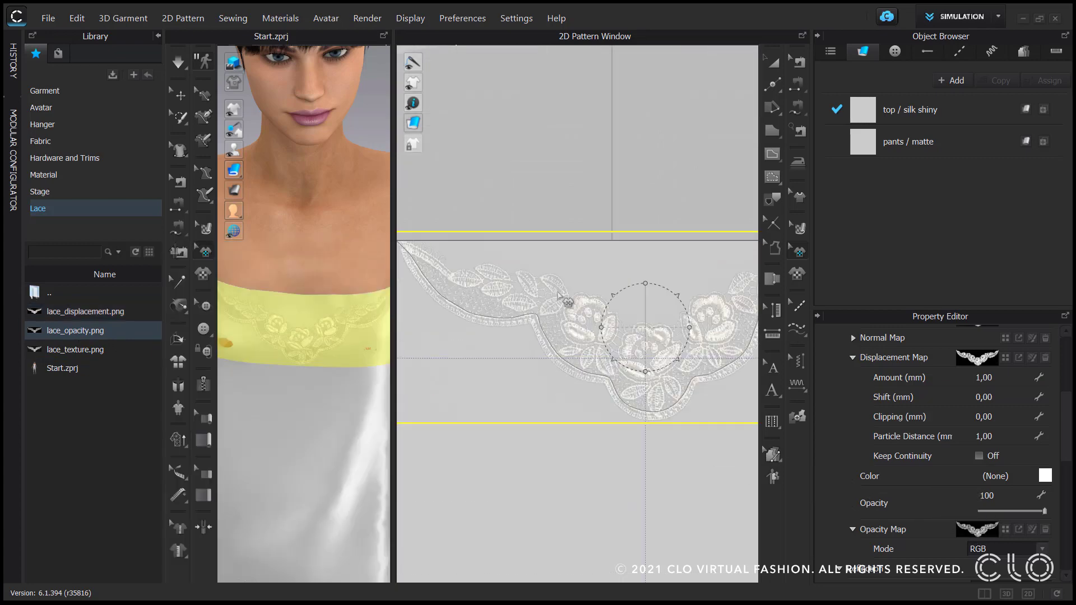
left_click(577, 171)
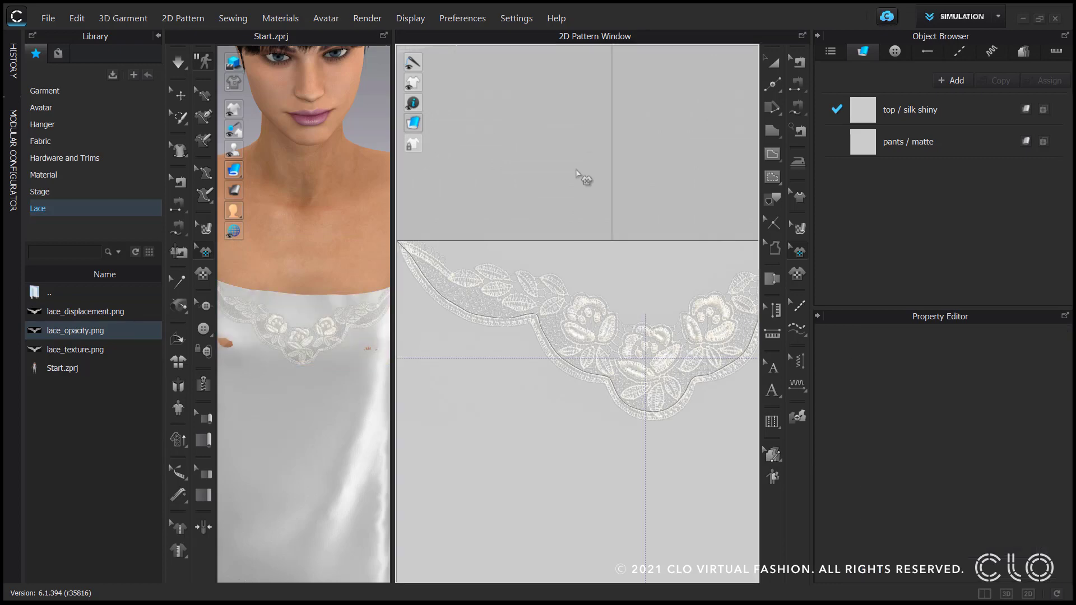
key("space")
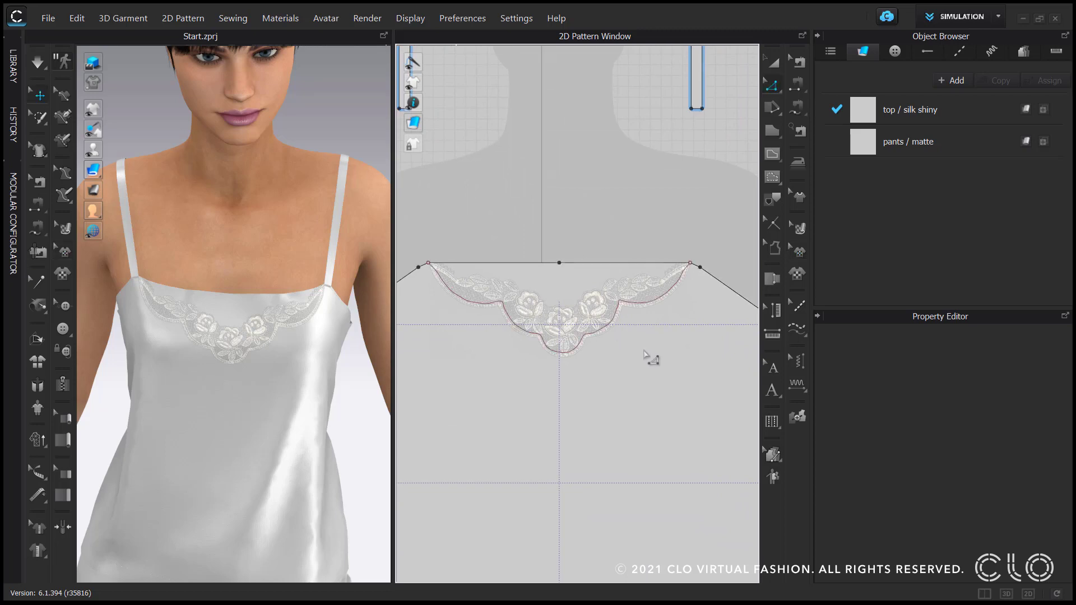
Cut and sew the front pattern along the traced scalloped internal line under the lace
key("z")
scroll(620, 314, "up", 2)
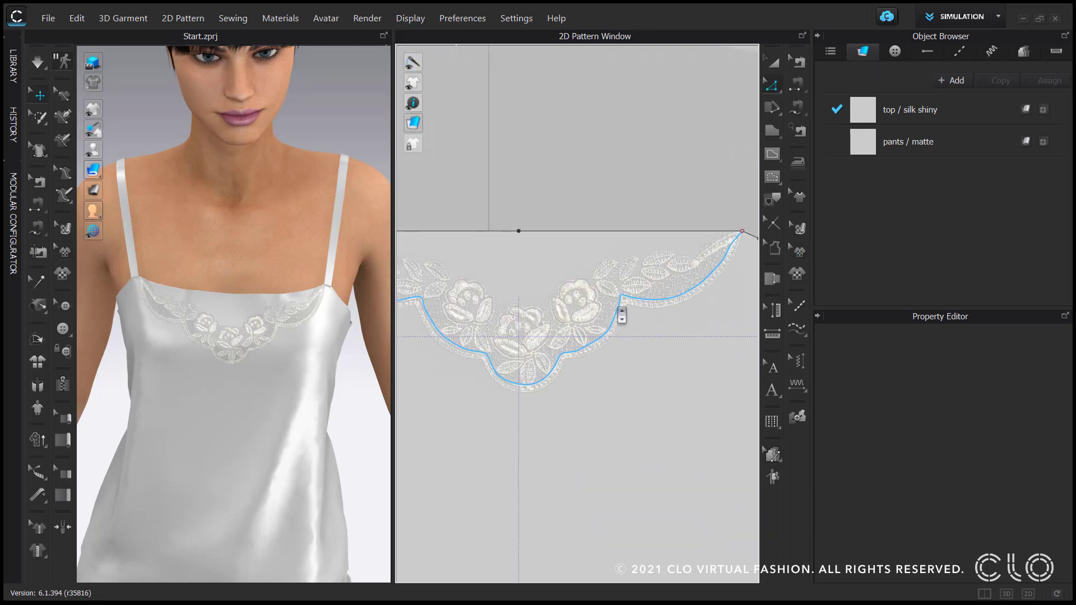
right_click(620, 313)
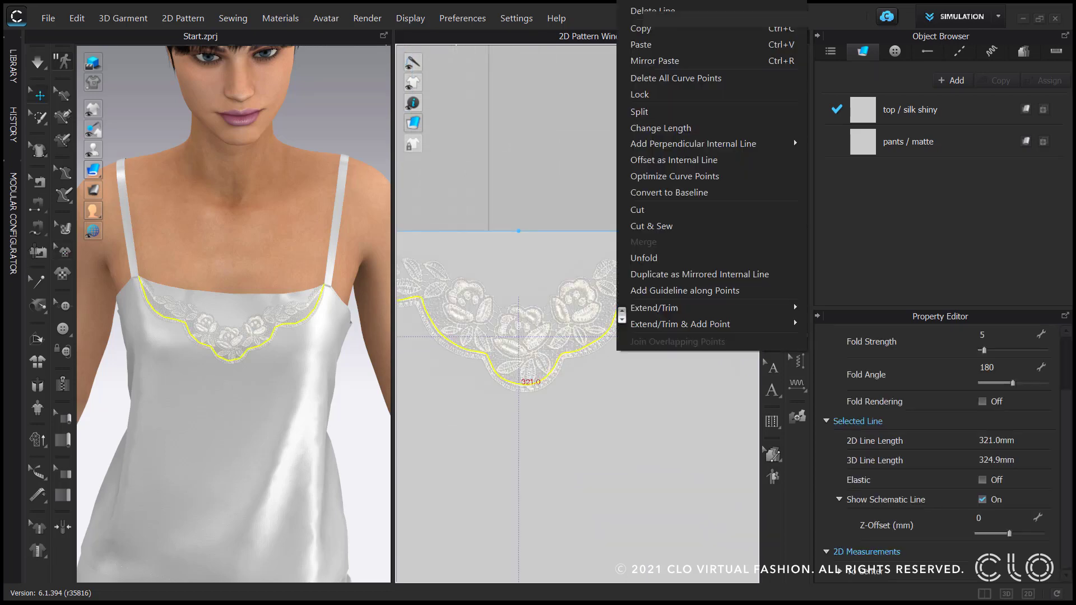
left_click(654, 226)
scroll(653, 423, "down", 3)
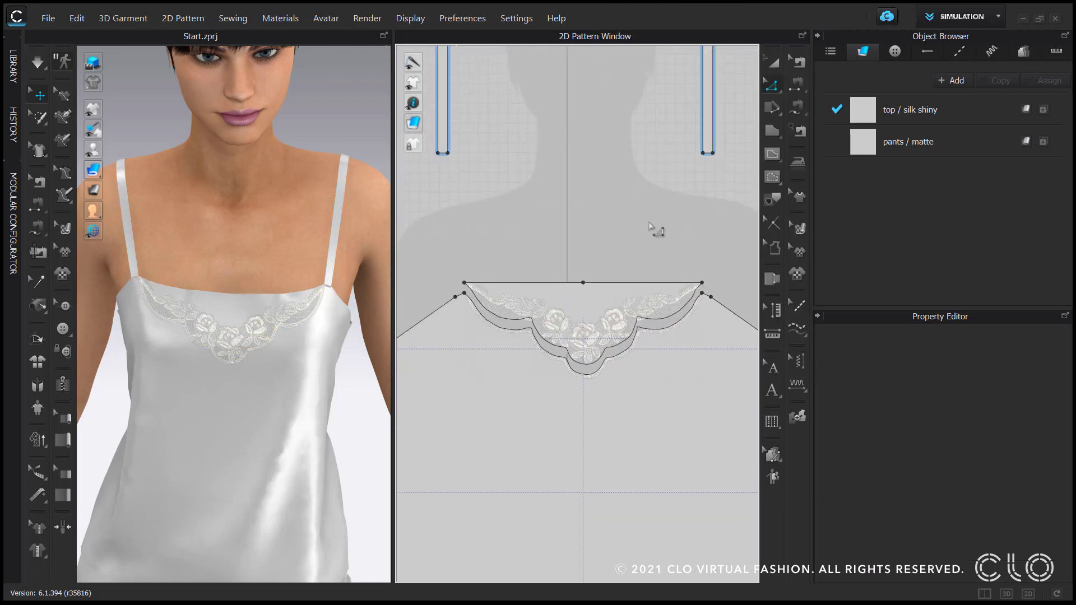
Duplicate the "top / silk shiny" fabric and rename the copy "top / transparency"
scroll(596, 342, "up", 3)
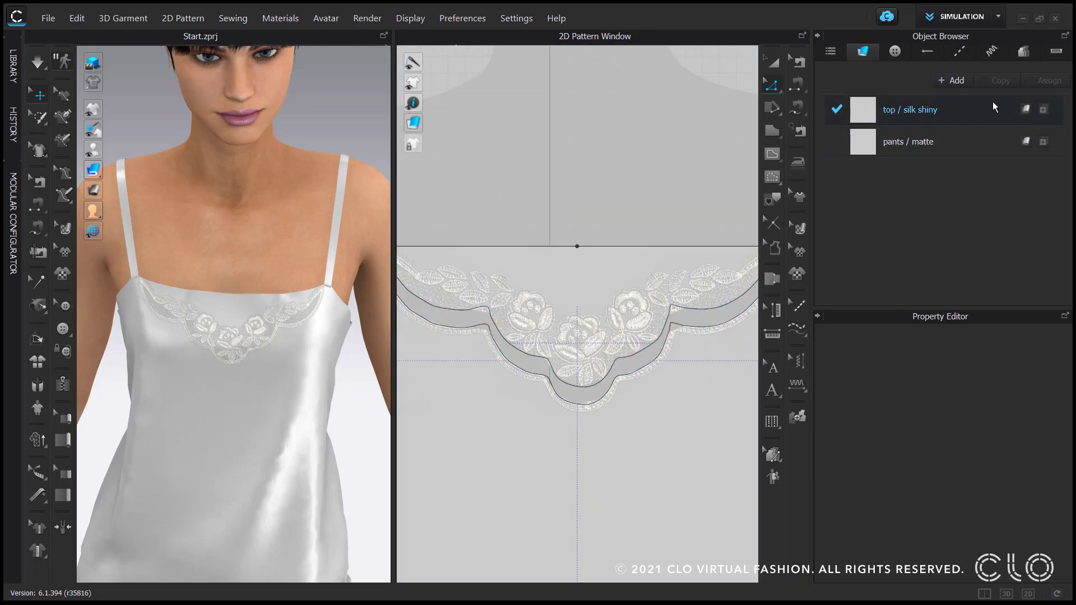
left_click(957, 105)
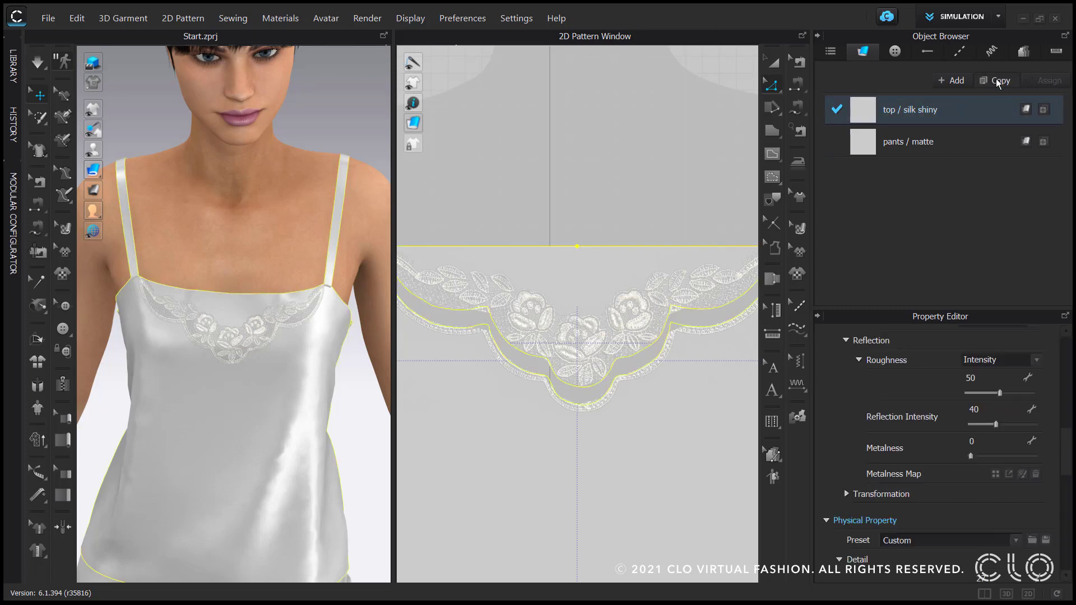
left_click(997, 81)
double_click(925, 174)
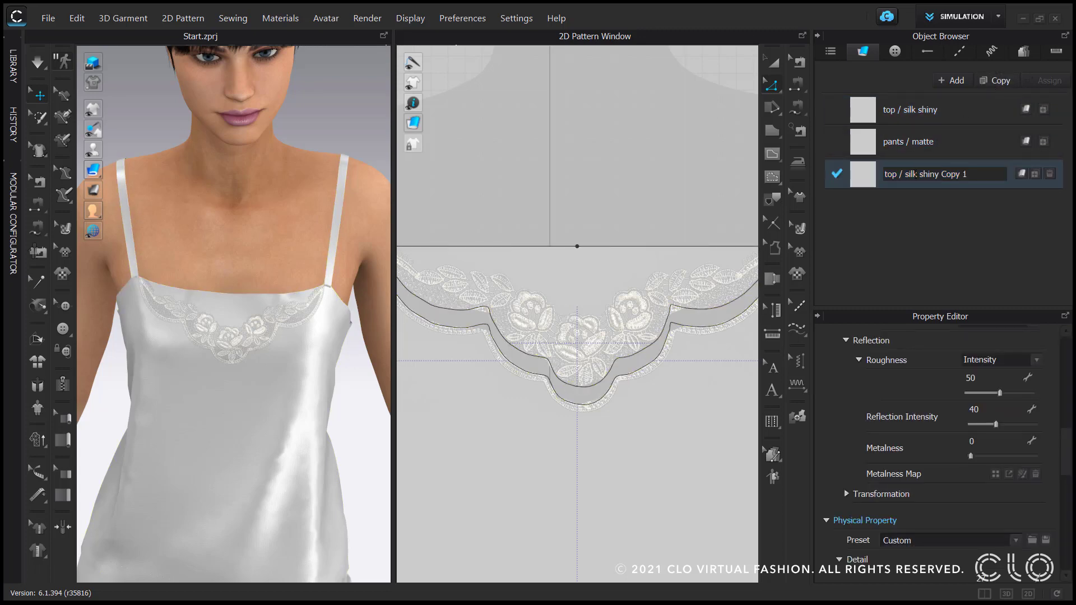
left_click_drag(905, 174, 997, 172)
type("transparency")
key("Return")
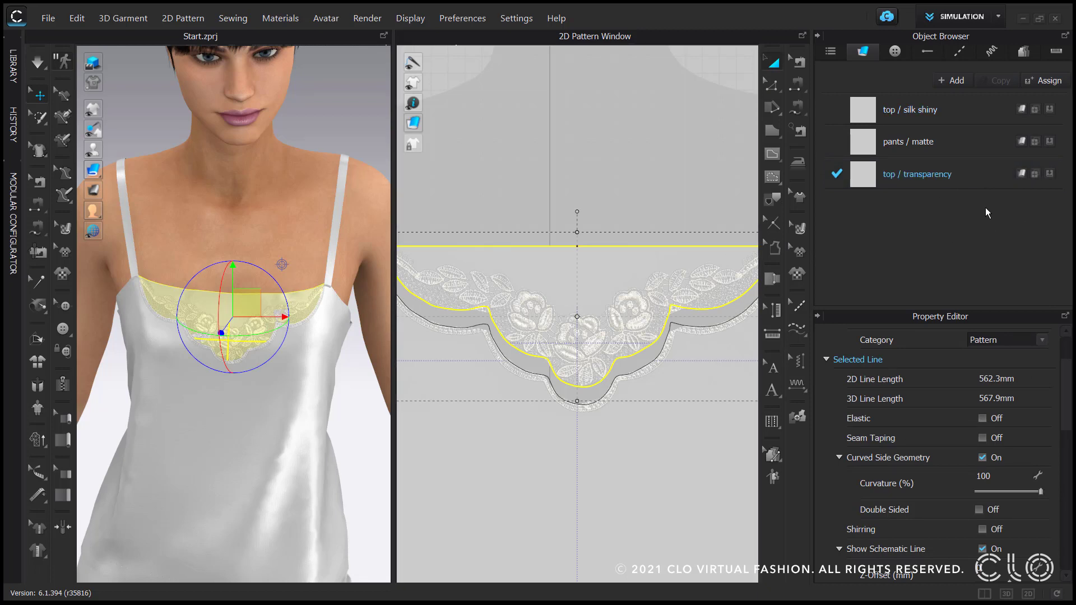
Set the opacity of the "top / transparency" fabric to 0 and deselect it
left_click(930, 175)
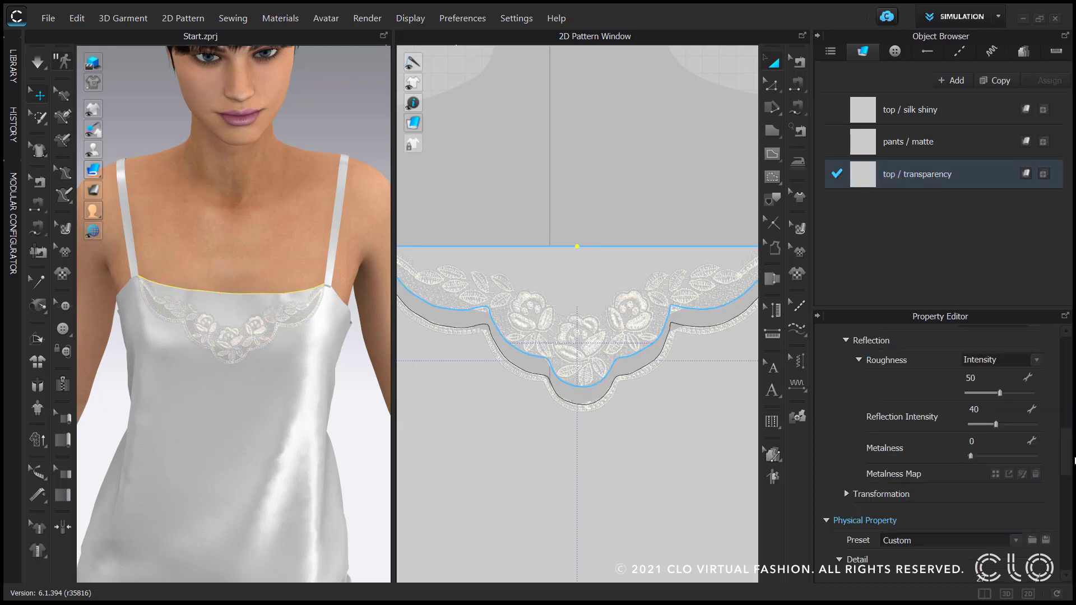
scroll(1071, 455, "up", 5)
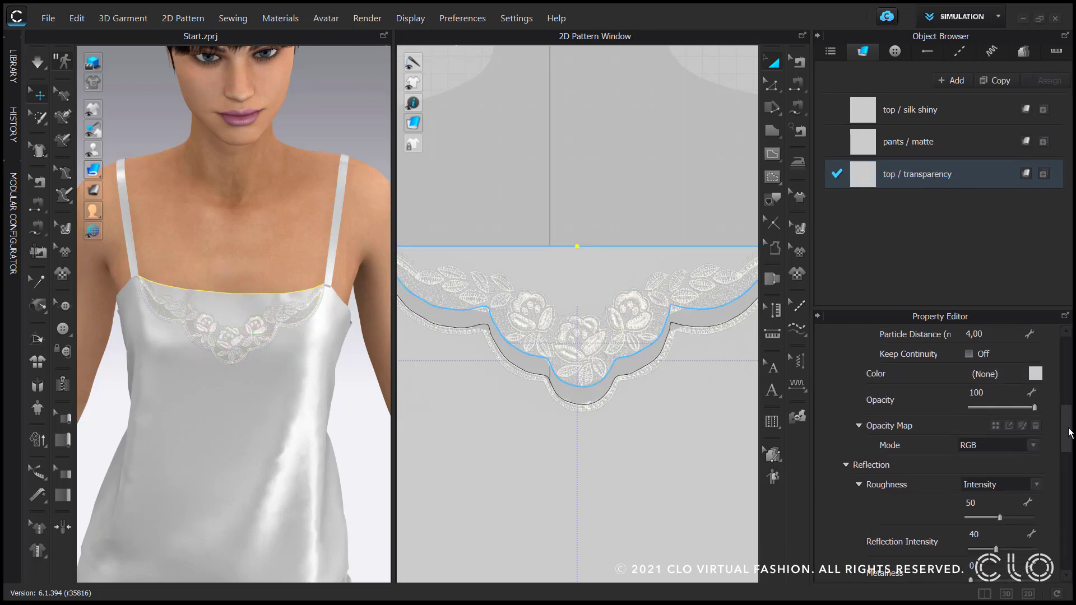
left_click_drag(1034, 445, 968, 446)
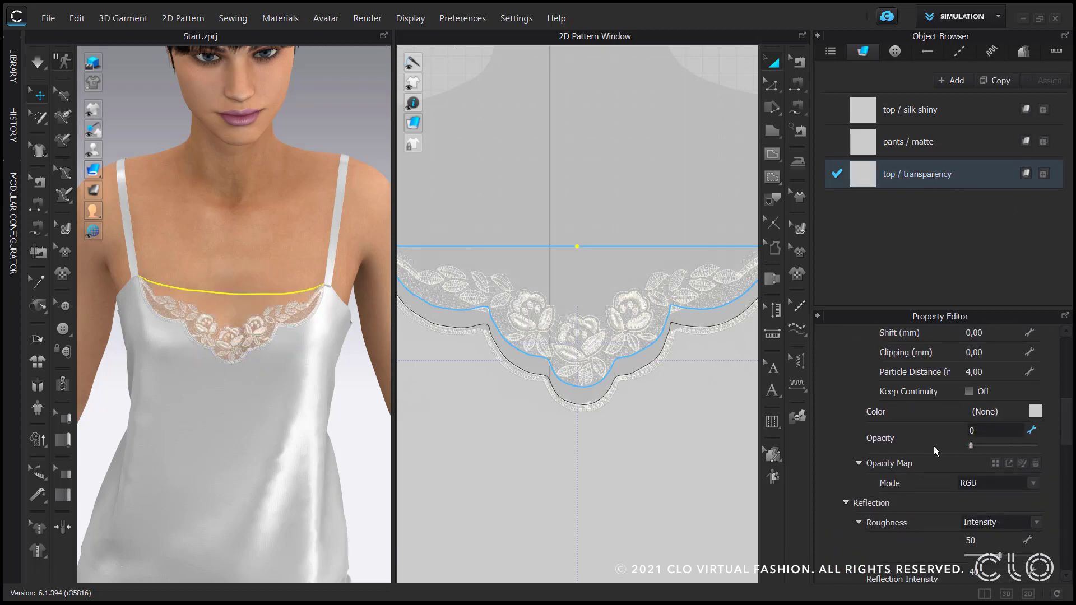
left_click(599, 175)
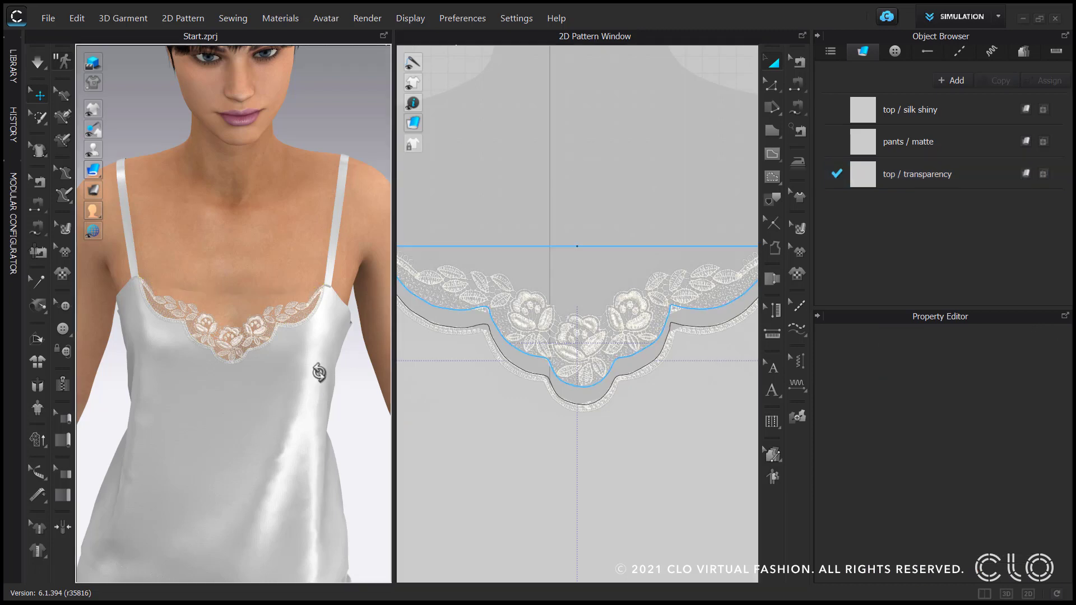
Switch off the high-quality render display of the 3D garment while viewing the lace trim up close
right_click_drag(356, 305, 336, 365)
scroll(235, 361, "up", 2)
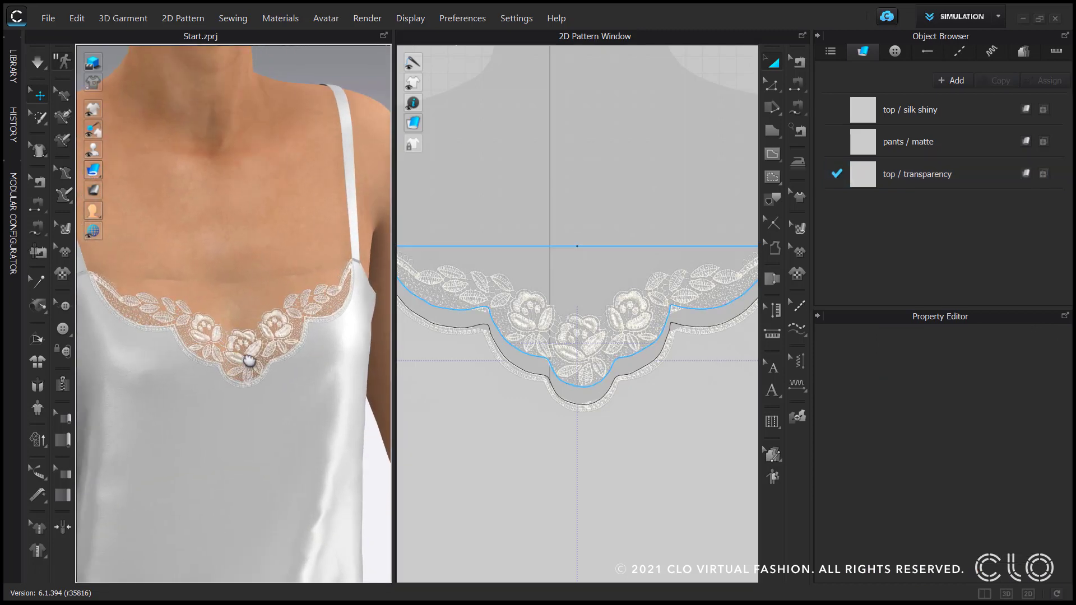
scroll(212, 272, "up", 4)
middle_click_drag(218, 274, 195, 366)
scroll(294, 321, "up", 3)
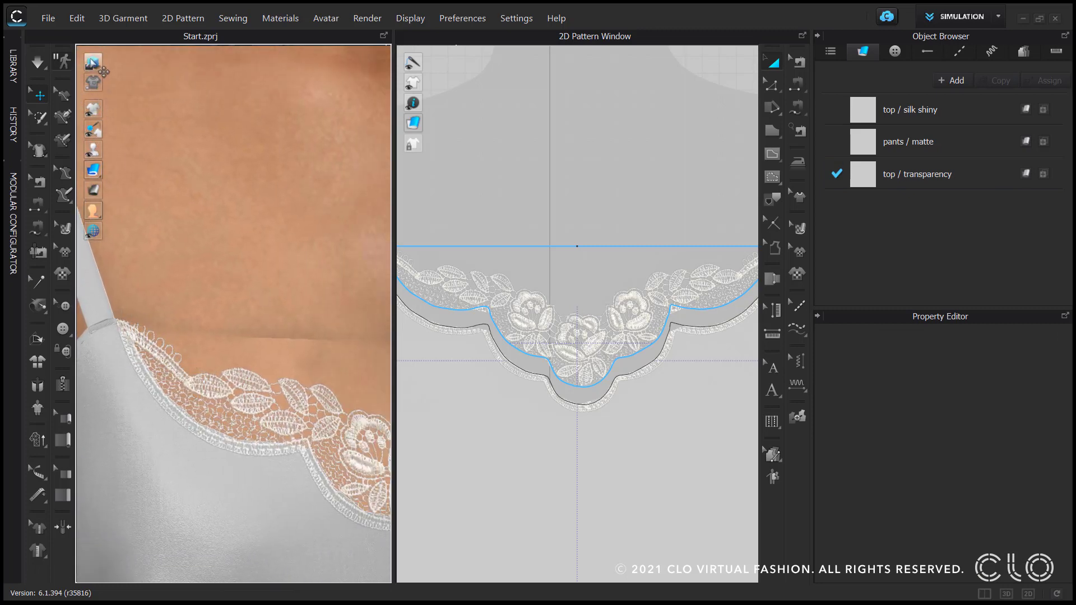
left_click(103, 70)
Add a point near the left end of the lace piece's upper edge and raise it above the outermost loop
scroll(576, 256, "up", 3)
middle_click_drag(575, 257, 752, 306)
scroll(561, 289, "up", 5)
middle_click_drag(562, 290, 600, 331)
scroll(540, 321, "up", 3)
key("x")
left_click(545, 322)
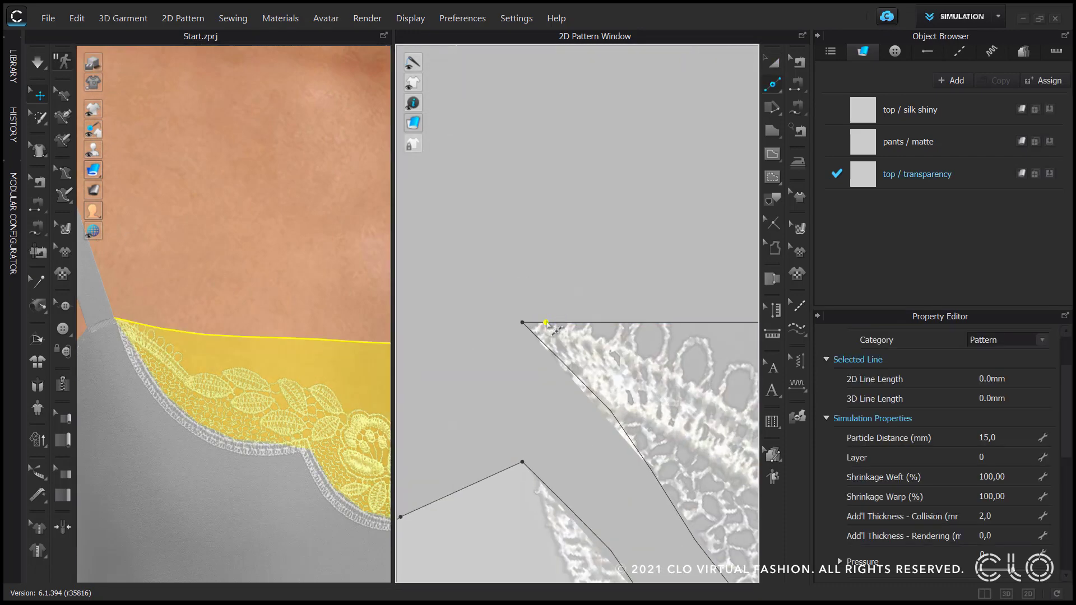
left_click_drag(568, 318, 551, 292)
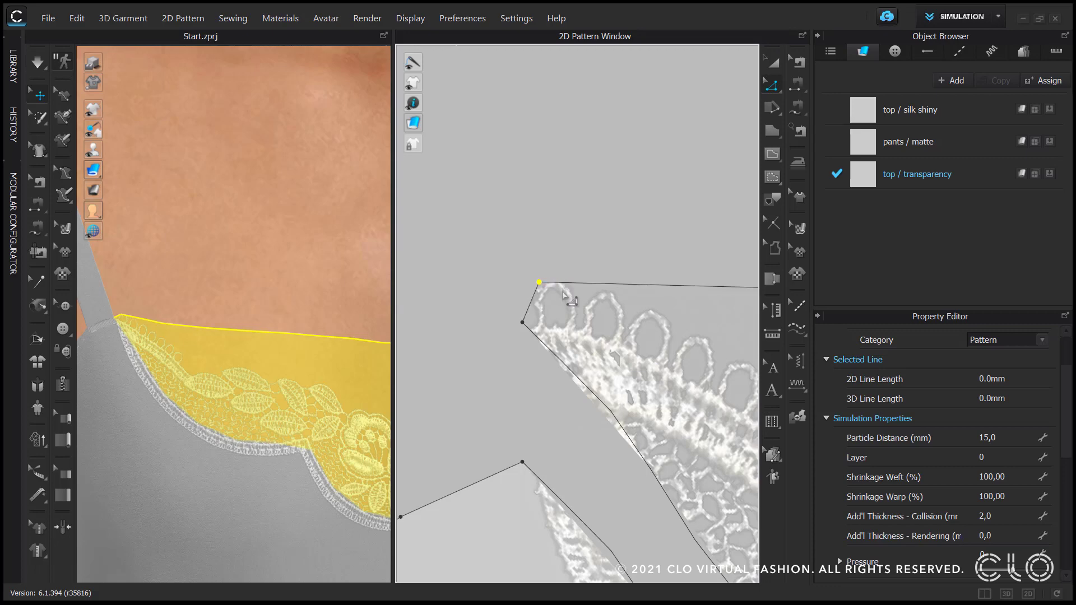
Add another point beside the raised left end of the lace piece and shift it along the upper edge
scroll(566, 297, "up", 1)
key("x")
left_click(558, 275)
scroll(621, 292, "down", 2)
middle_click_drag(620, 294, 568, 296)
key("z")
left_click_drag(532, 284, 563, 284)
Add one more point at the lace piece's left end and adjust the end points to follow the outermost loop
scroll(604, 325, "up", 2)
key("x")
left_click(556, 262)
key("z")
right_click(499, 263)
left_click(543, 370)
right_click(478, 267)
left_click(529, 373)
left_click(630, 350)
Add a point near the right end of the lace piece's upper edge and raise it above the loops
scroll(631, 351, "down", 3)
middle_click_drag(644, 360, 415, 359)
scroll(696, 319, "down", 3)
scroll(668, 310, "up", 5)
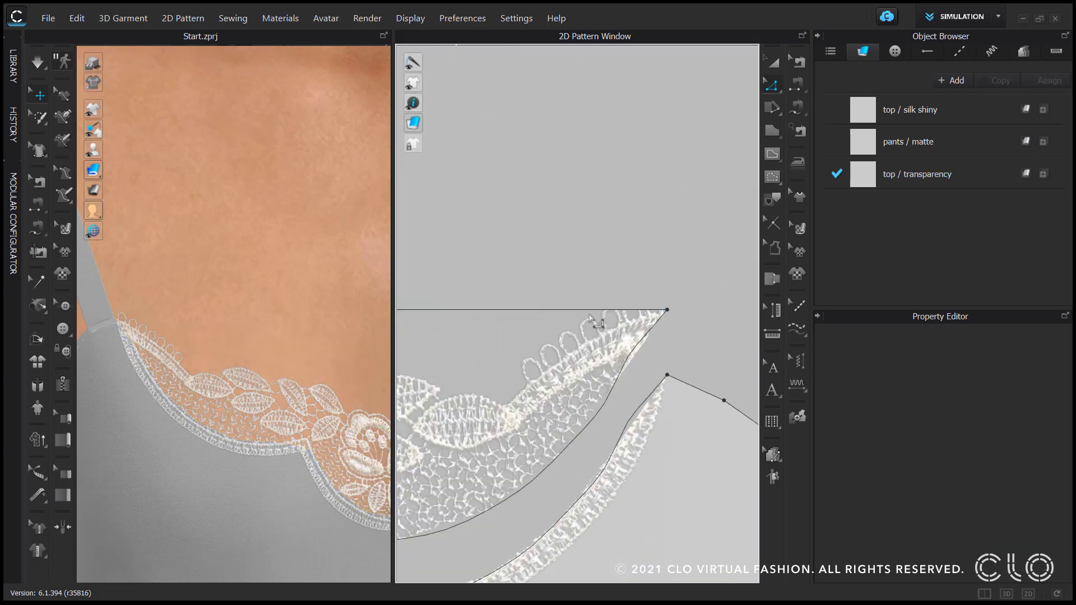
left_click(610, 309)
key("z")
left_click_drag(609, 309, 584, 283)
Add more points at the lace piece's right end and shape the outline around the outermost loop
key("x")
left_click(568, 273)
left_click_drag(614, 272, 610, 265)
left_click(622, 266)
right_click(610, 264)
left_click(659, 354)
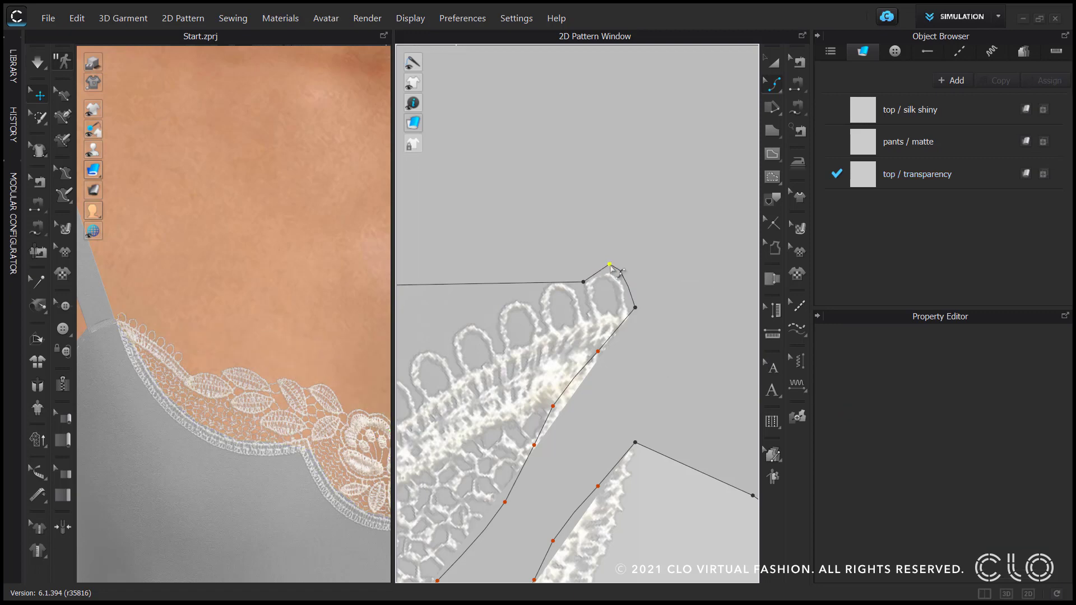
key("v")
mouse_move(610, 265)
left_mouse_down()
mouse_move(612, 257)
mouse_move(601, 262)
left_mouse_up()
scroll(571, 382, "up", 5)
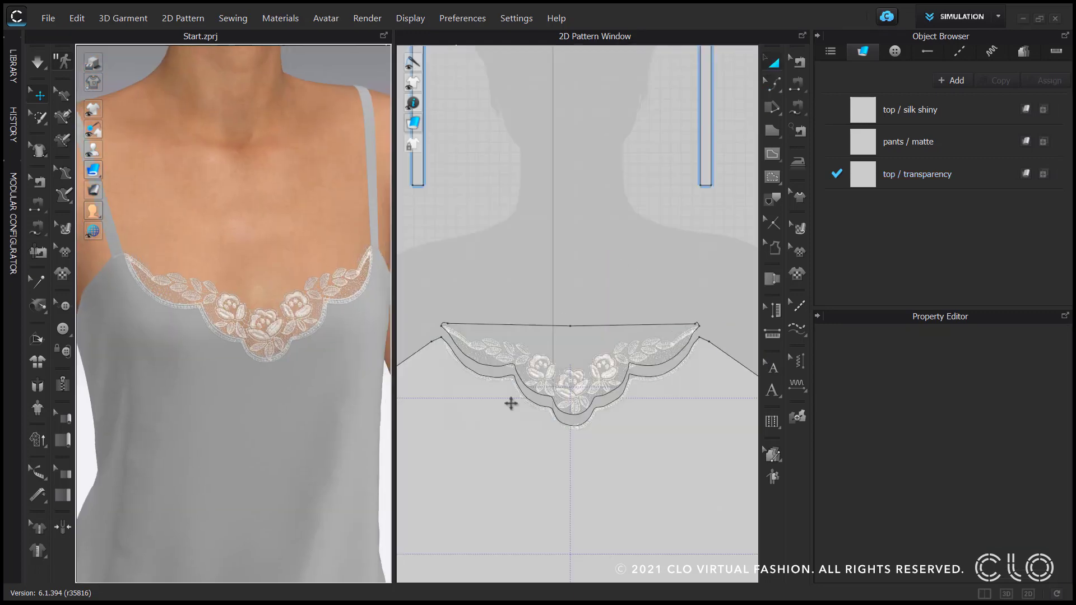
Select the top's front, back and lace pieces and set their particle distance to 5 mm
left_click(510, 401)
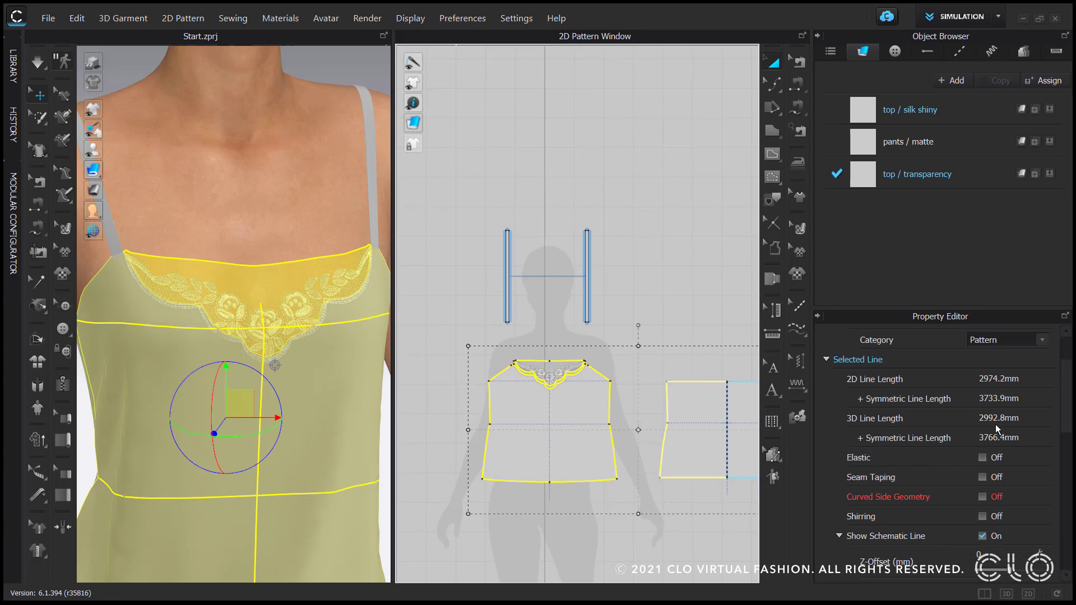
scroll(996, 425, "down", 3)
double_click(1006, 454)
type("5")
key("Return")
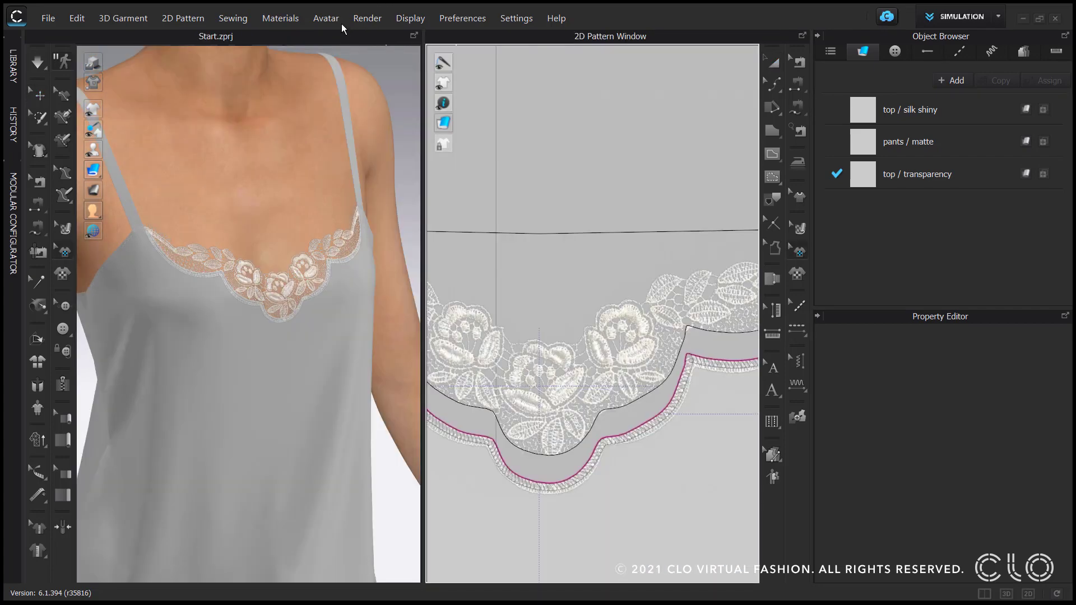
Open the render view and start an interactive render of the top
left_click(367, 18)
left_click(374, 36)
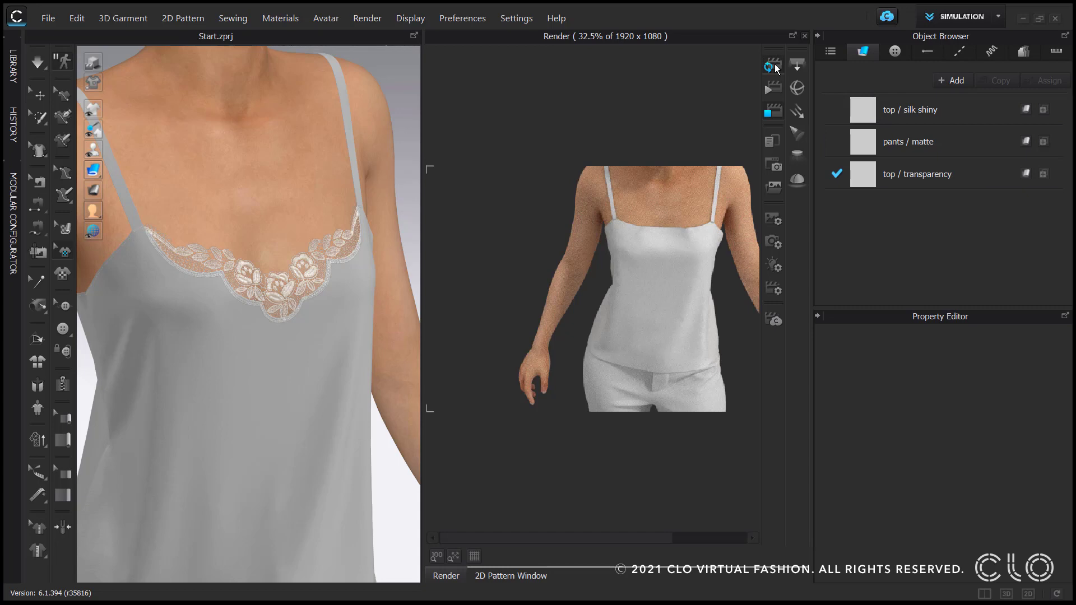
left_click(774, 67)
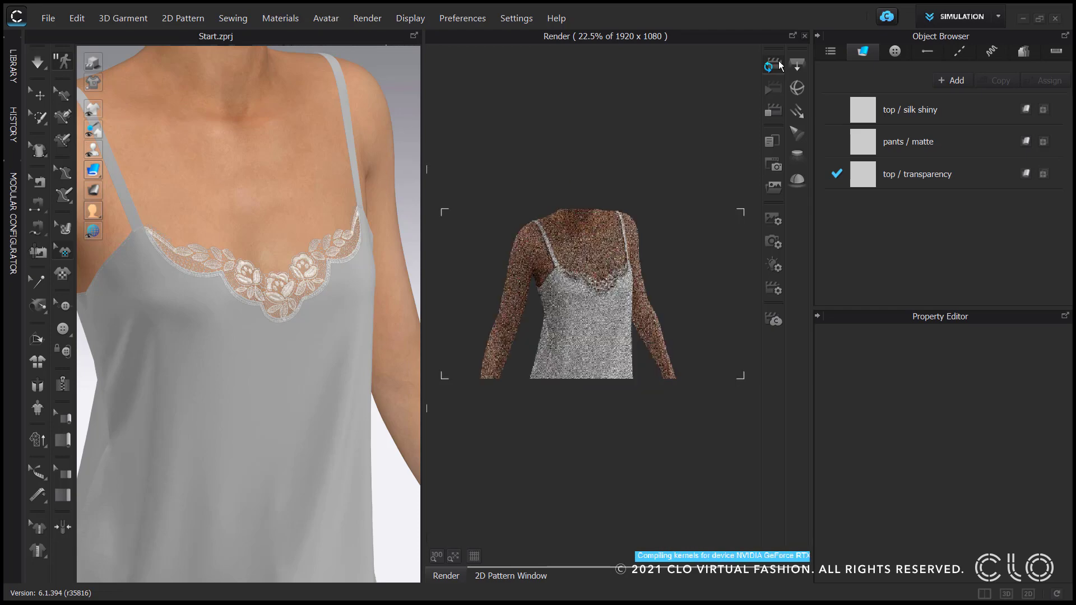
Close the custom view list and examine the lace trim up close in the live render
right_click(388, 51)
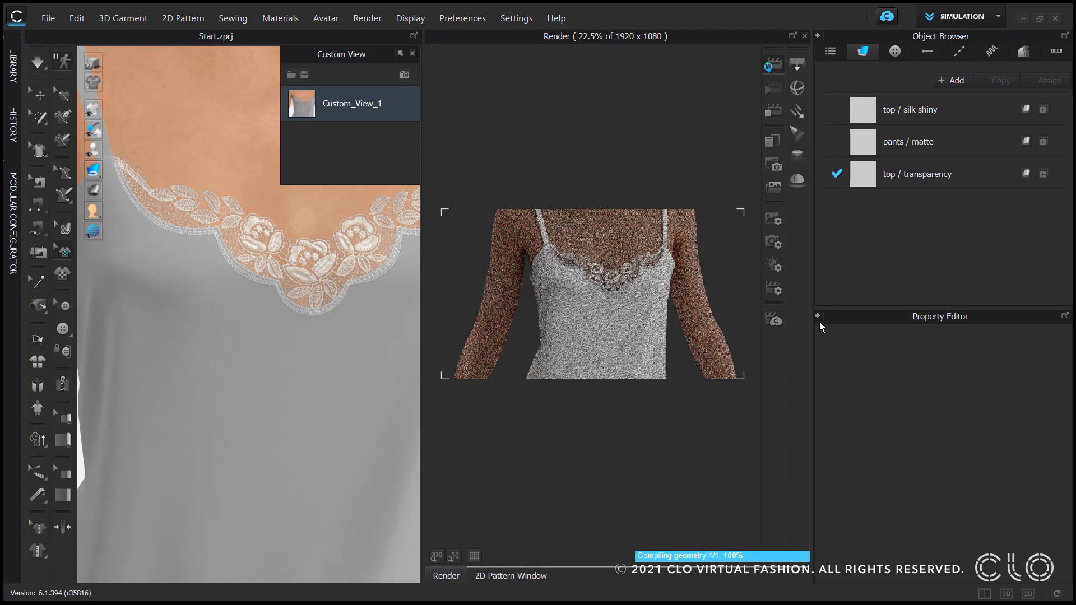
left_click(412, 53)
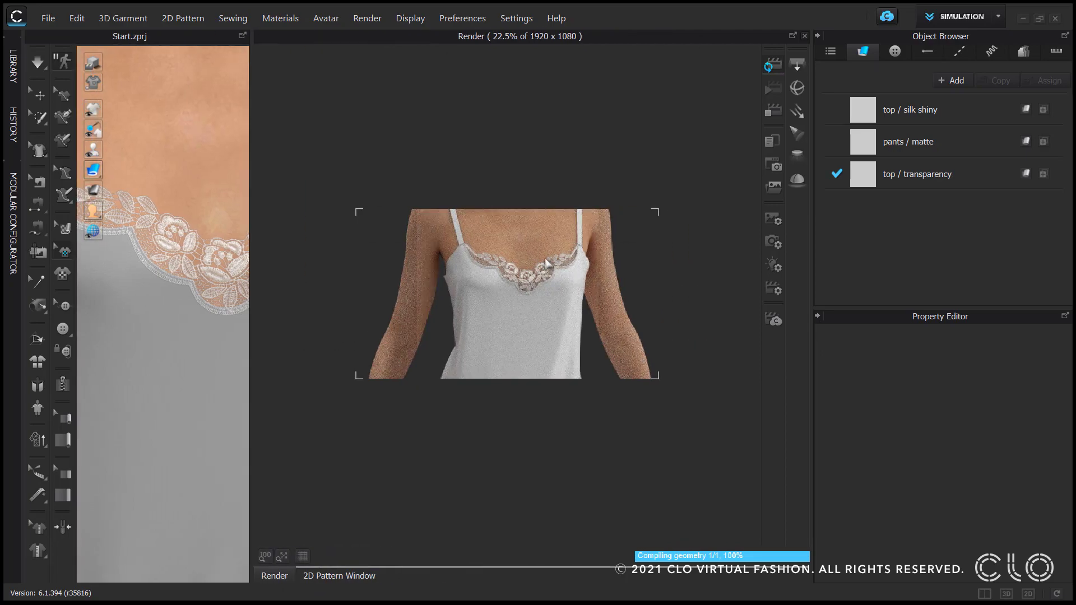
scroll(570, 240, "up", 10)
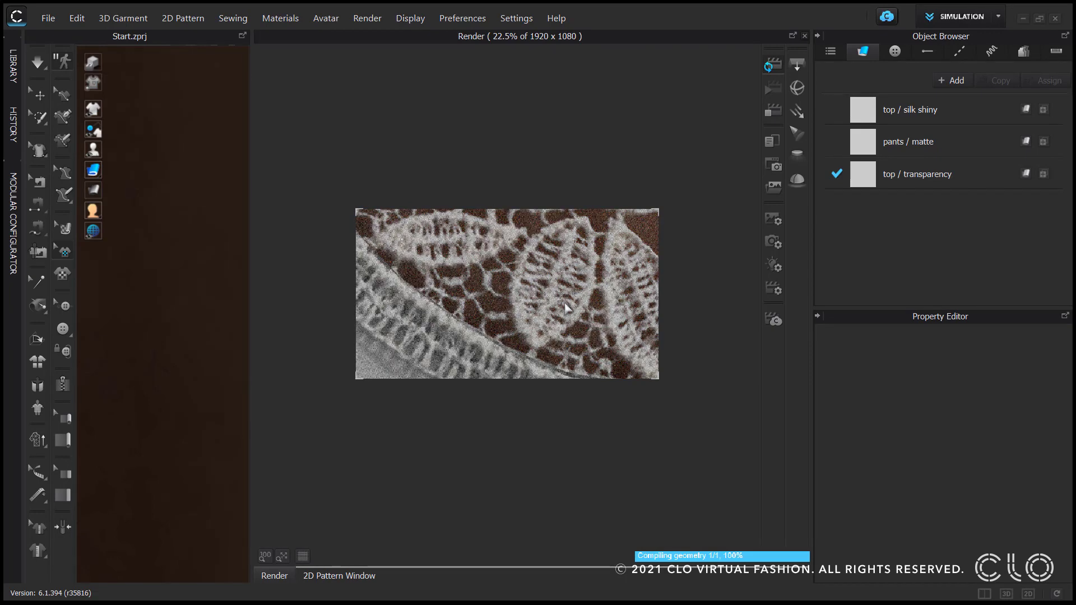
scroll(628, 305, "down", 5)
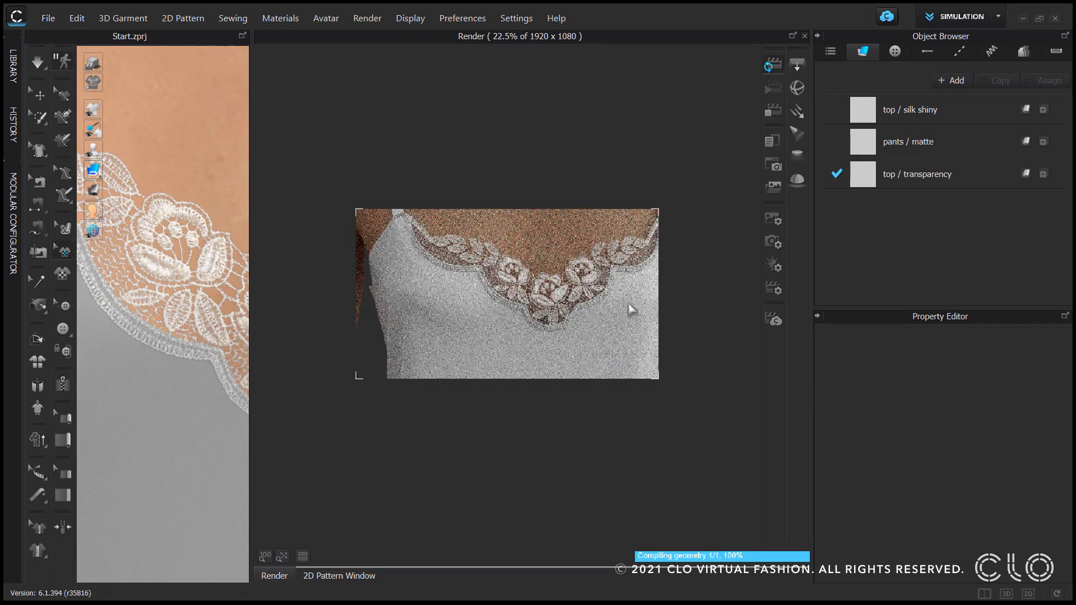